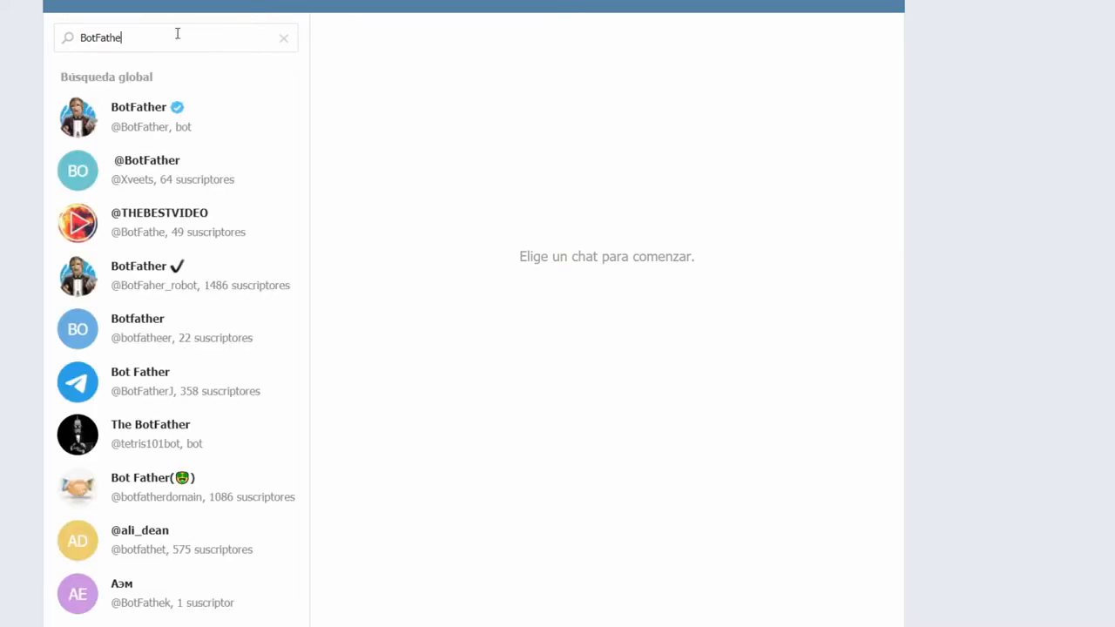
Start a chat with the verified BotFather bot and send it the /newbot command.
click(155, 119)
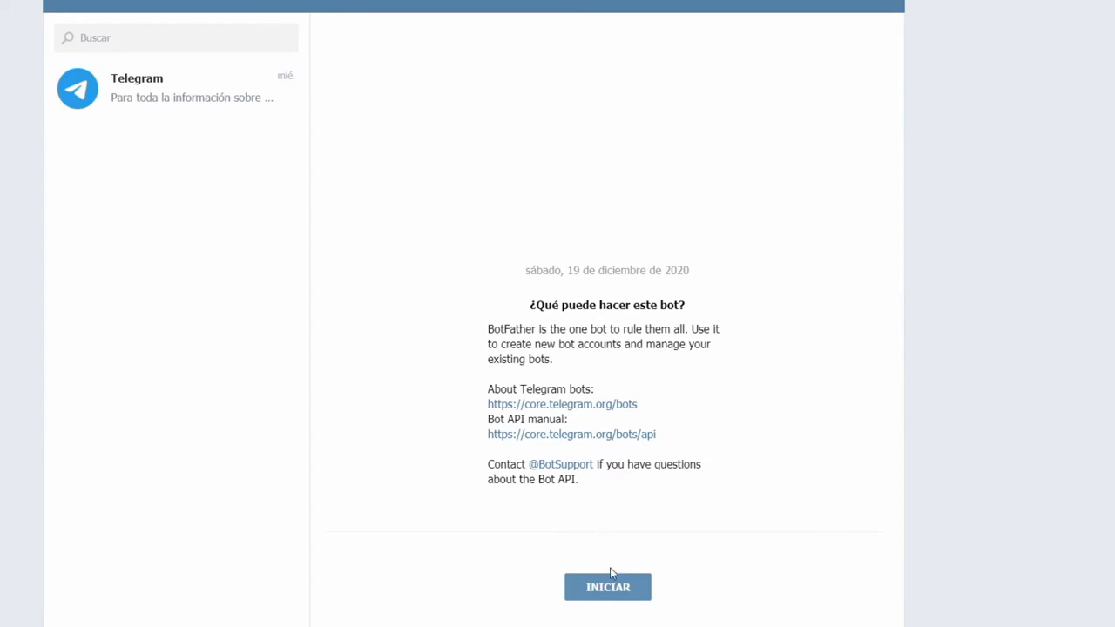
click(607, 598)
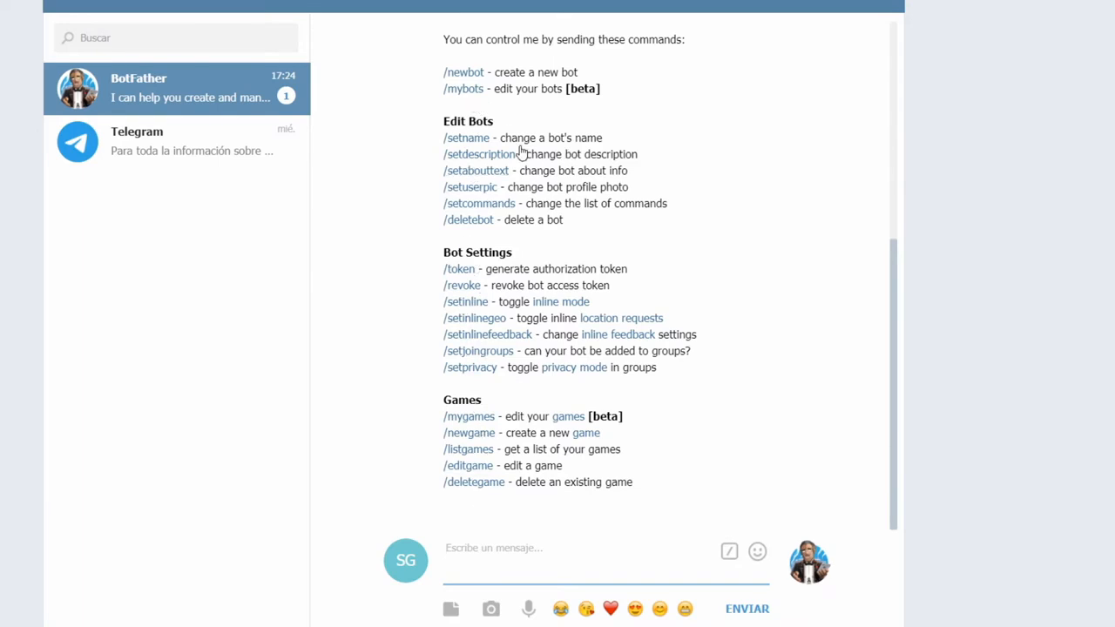
mouse_move(442, 77)
mouse_down()
mouse_move(502, 83)
mouse_move(434, 79)
mouse_up()
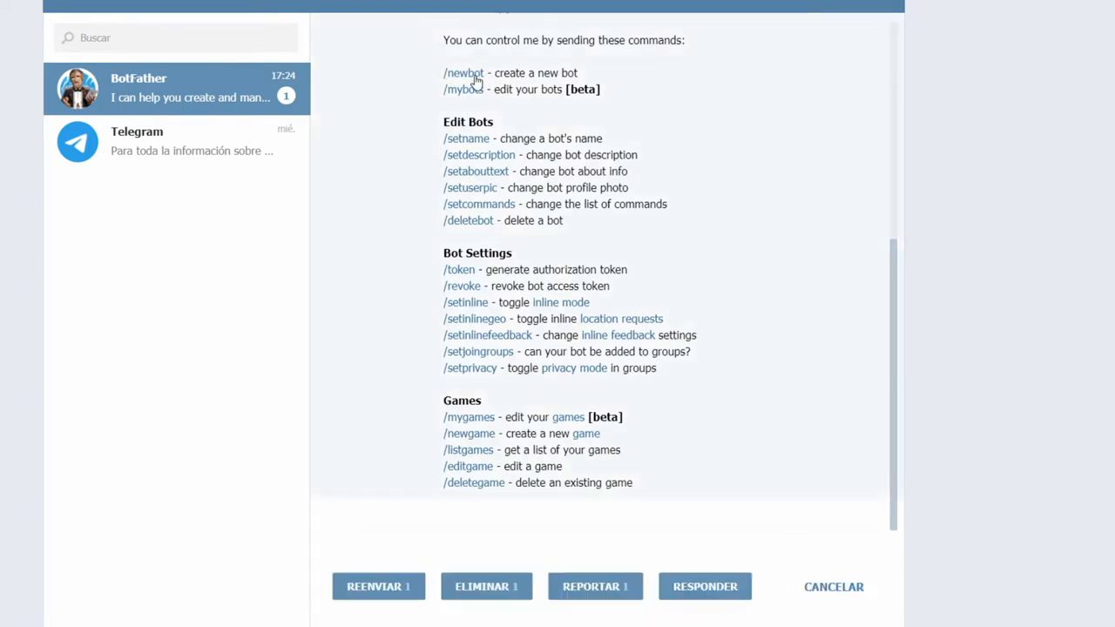
click(692, 106)
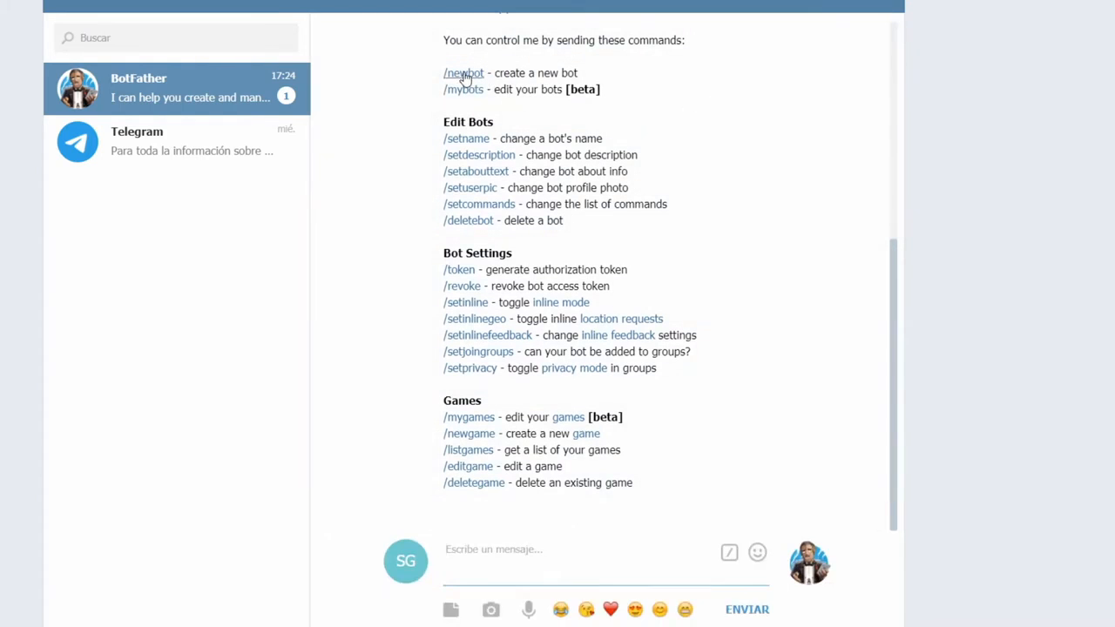
click(463, 77)
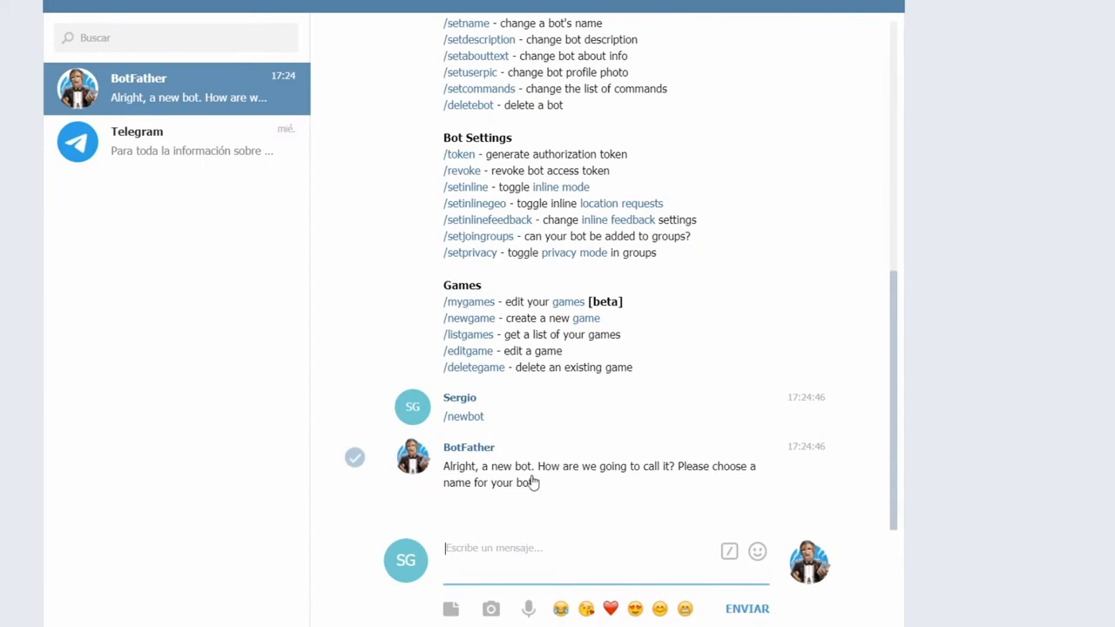
Name the new bot Pandora_FMS_Alert_bot and give BotFather the same text as its username.
text(Pandora_FMS_Alert_bot)
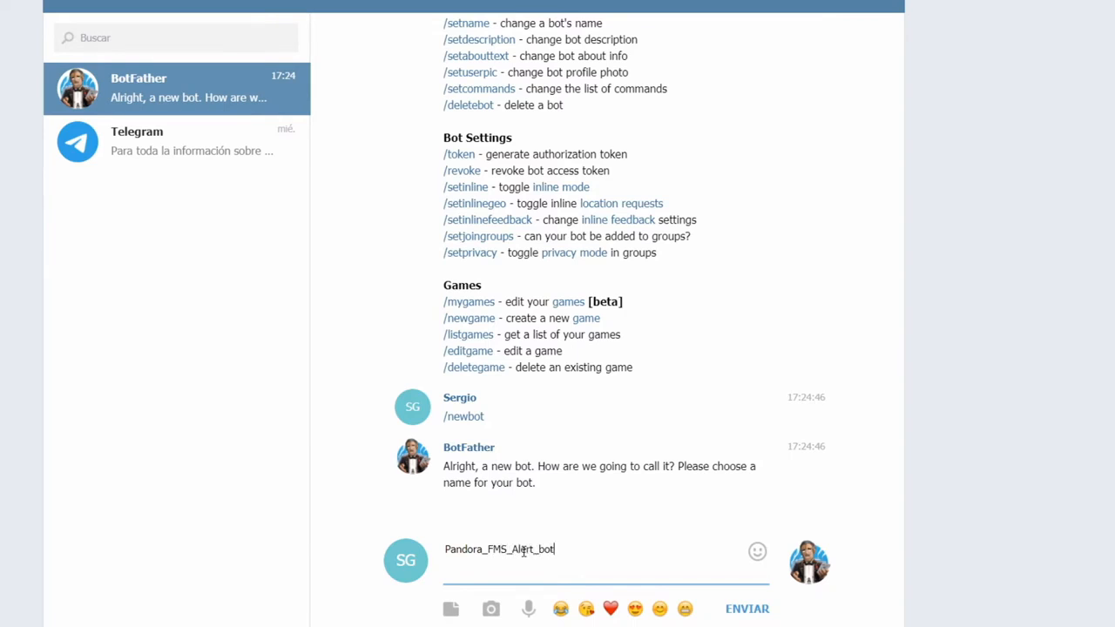
key(Return)
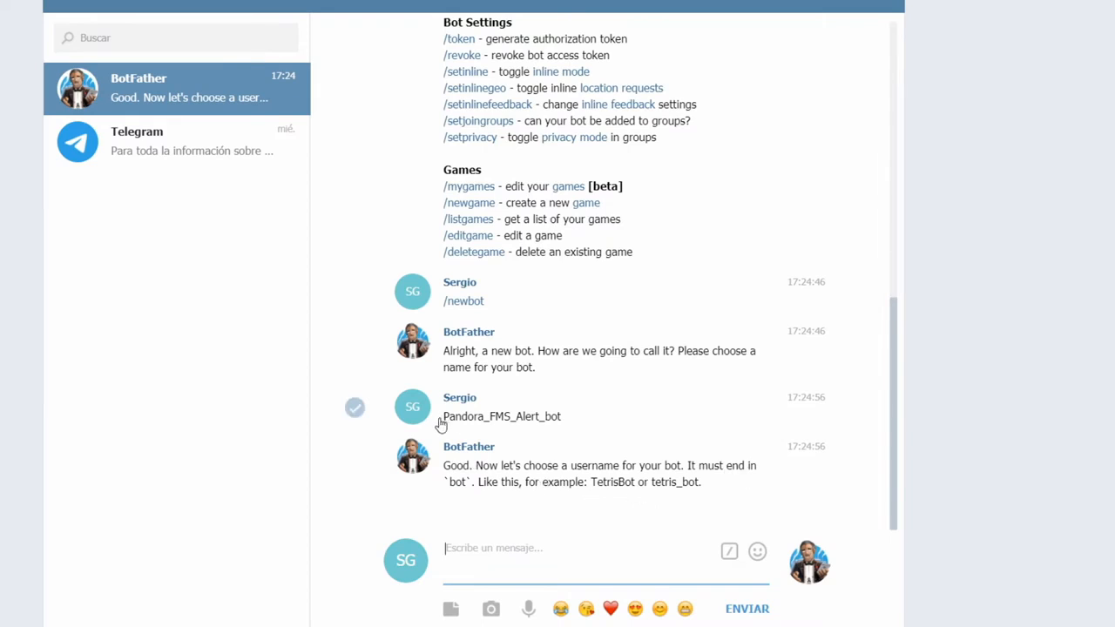
drag(444, 424, 561, 423)
key(ctrl+c)
click(489, 548)
key(ctrl+v)
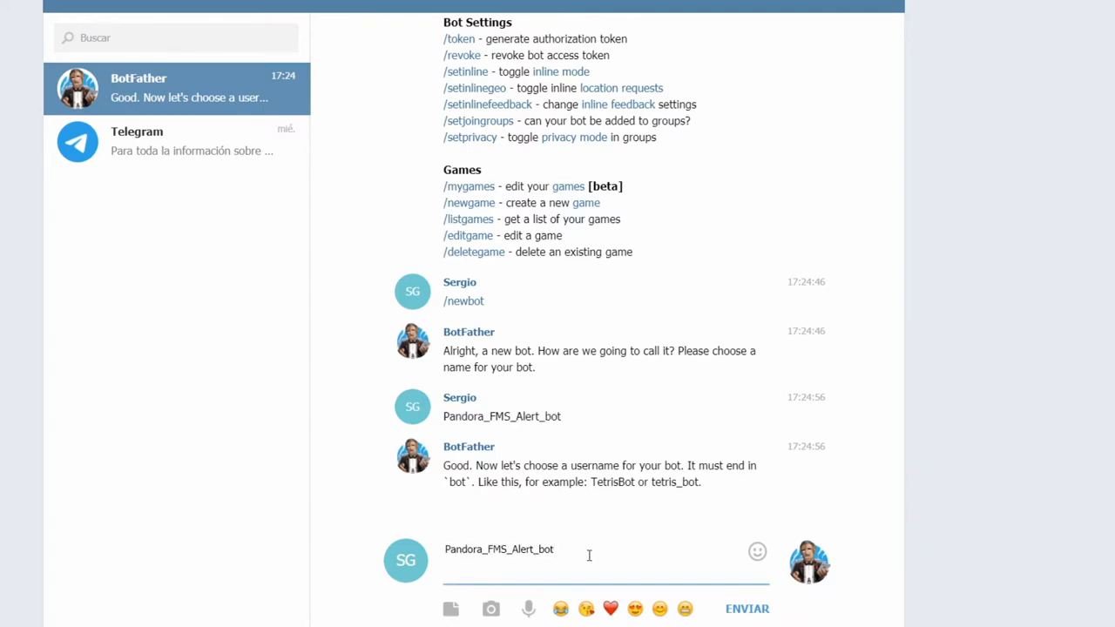
key(Return)
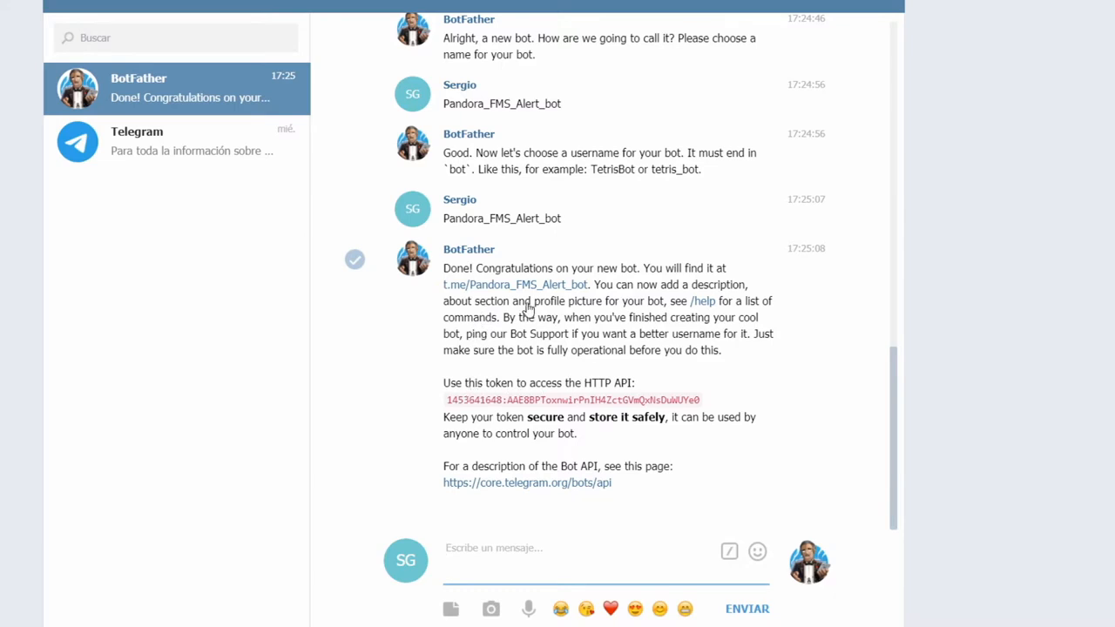
Locate and highlight the HTTP API access token in BotFather's reply.
drag(445, 384, 635, 386)
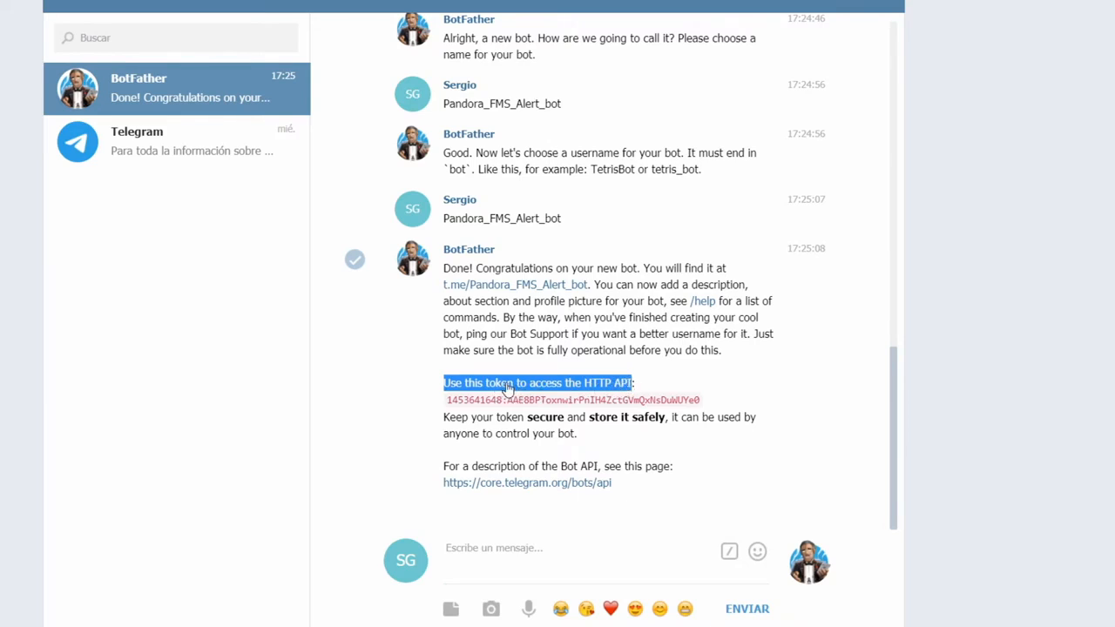
drag(447, 400, 699, 414)
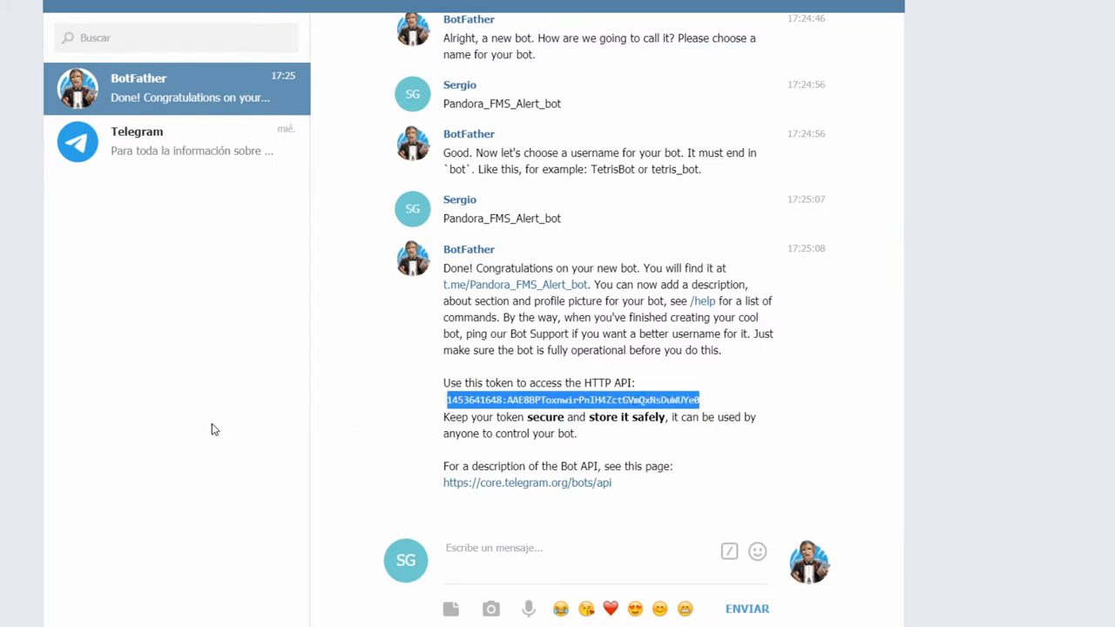
click(552, 545)
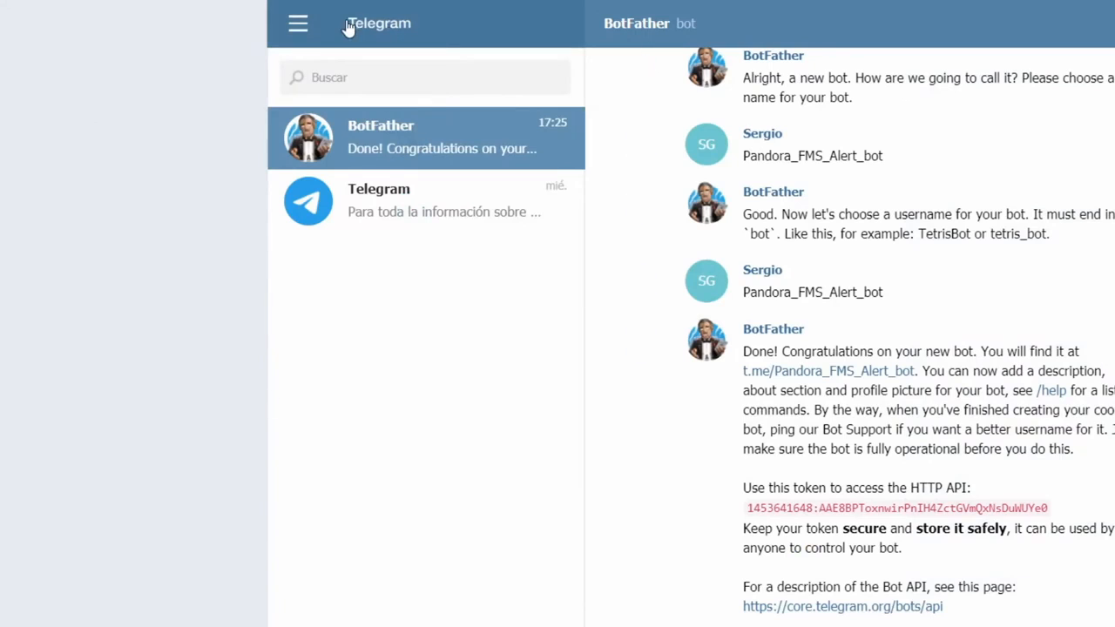
Create a new Telegram group named "Alert Telgram" with one contact as its initial member.
click(298, 25)
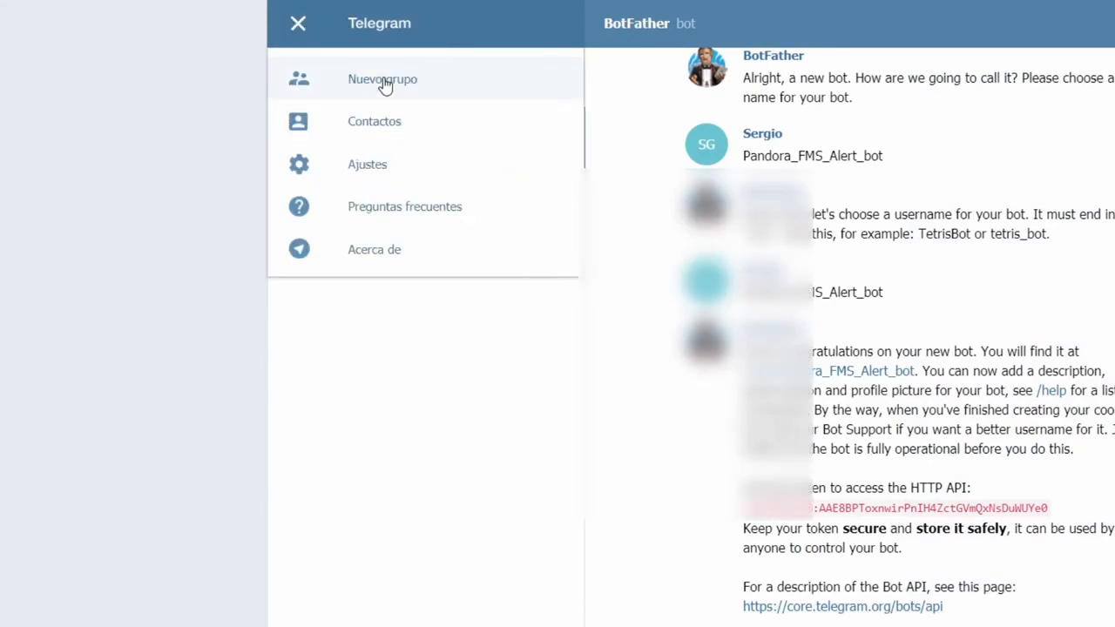
click(381, 81)
click(688, 199)
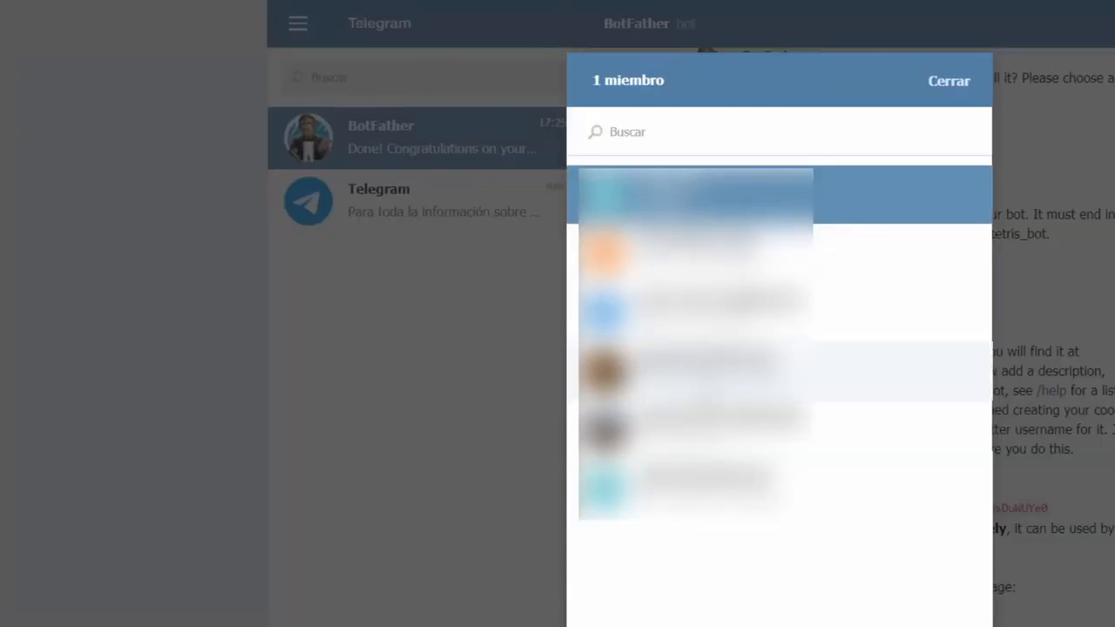
click(706, 374)
click(803, 622)
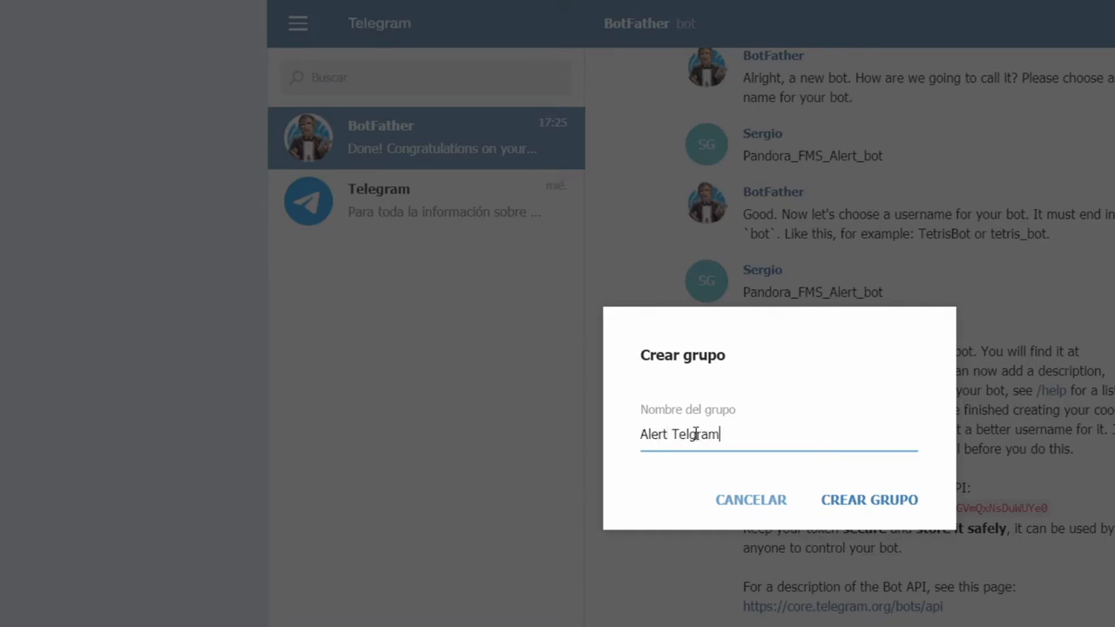
click(851, 498)
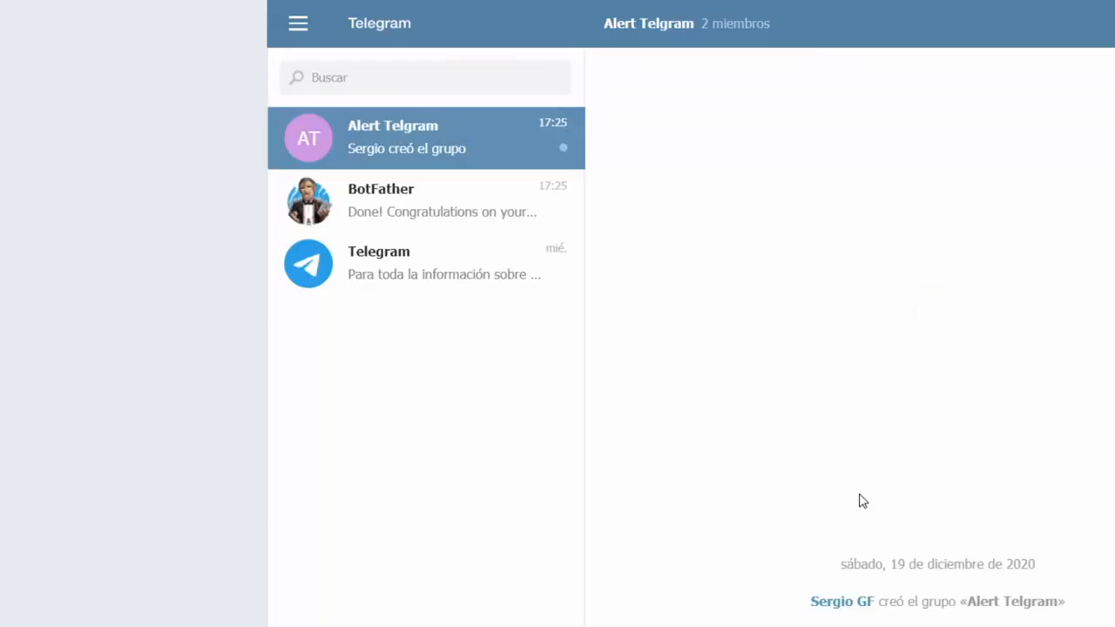
Add Pandora_FMS_Alert_bot as a member of the Alert Telgram group.
click(773, 37)
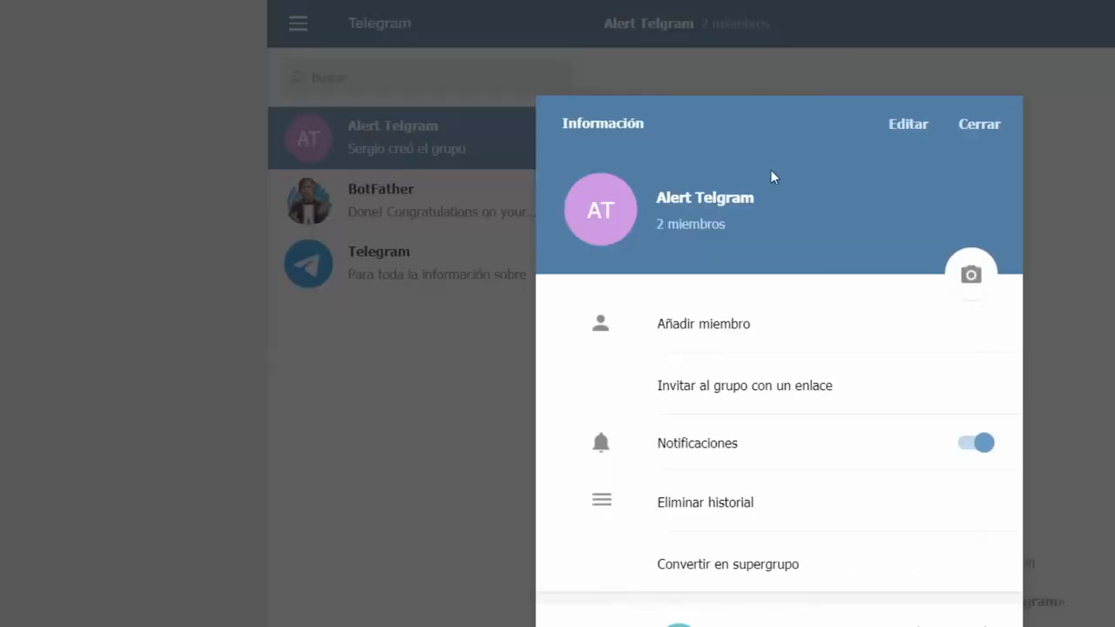
click(732, 342)
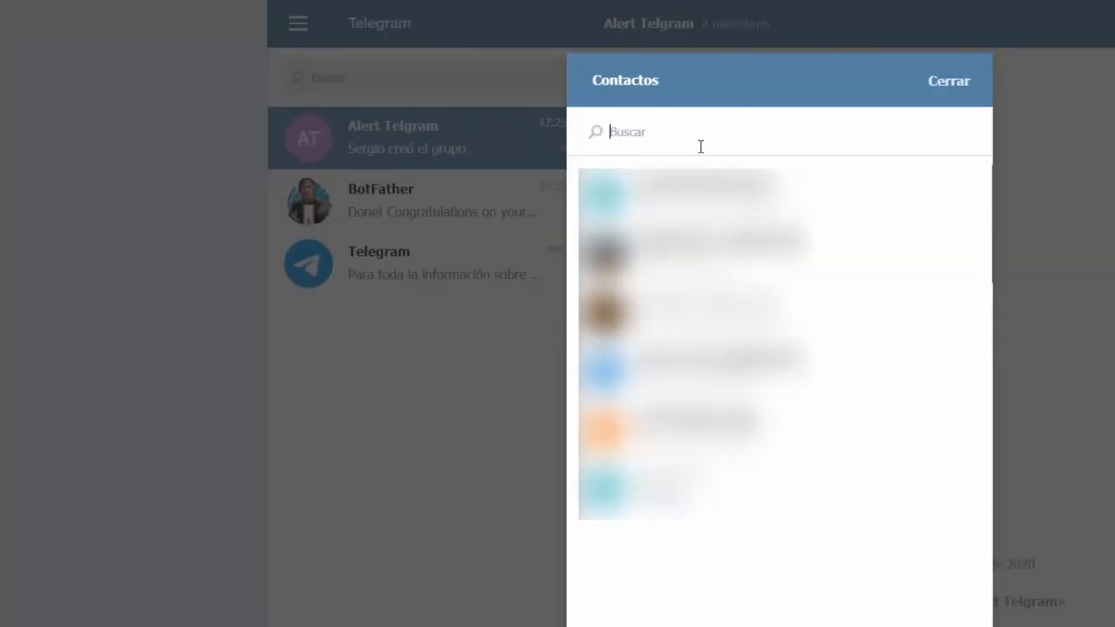
text(Pandora_FMS_Aler)
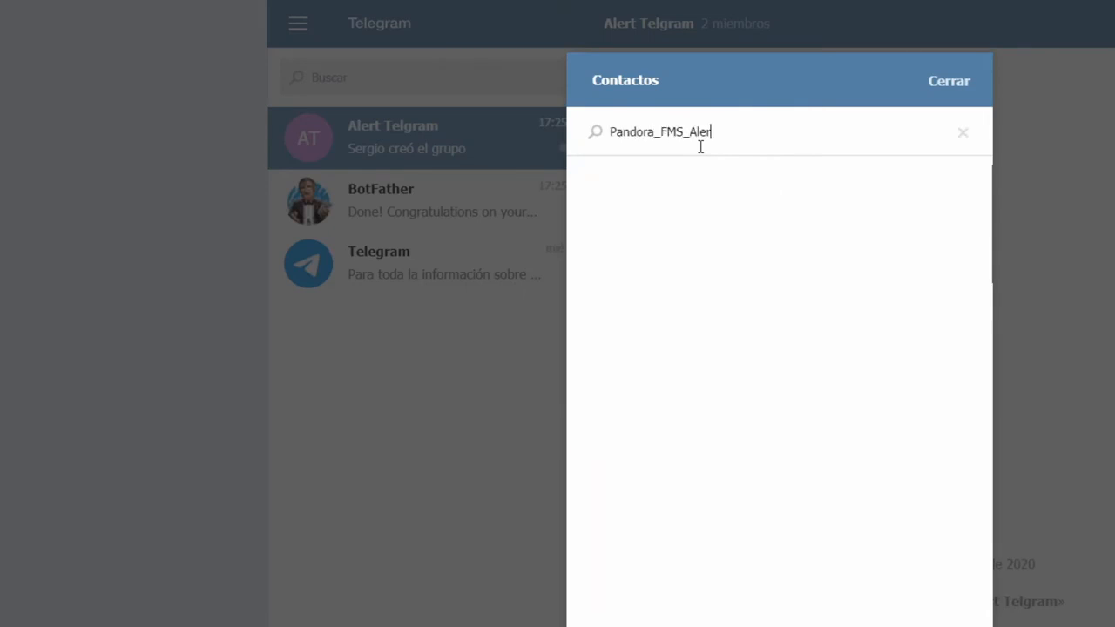
click(706, 207)
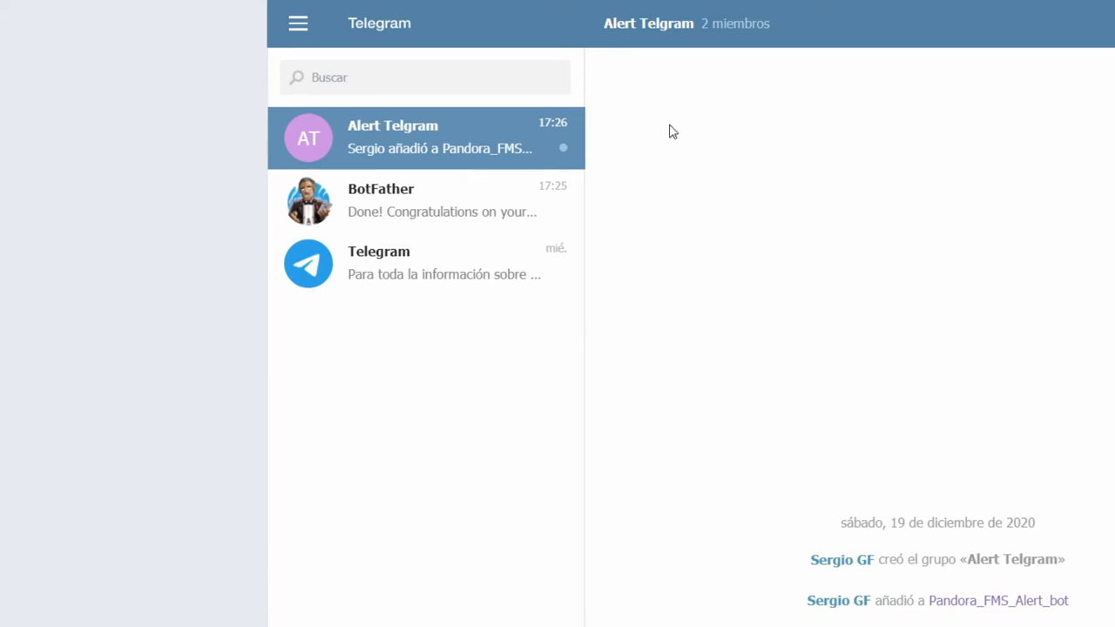
click(757, 40)
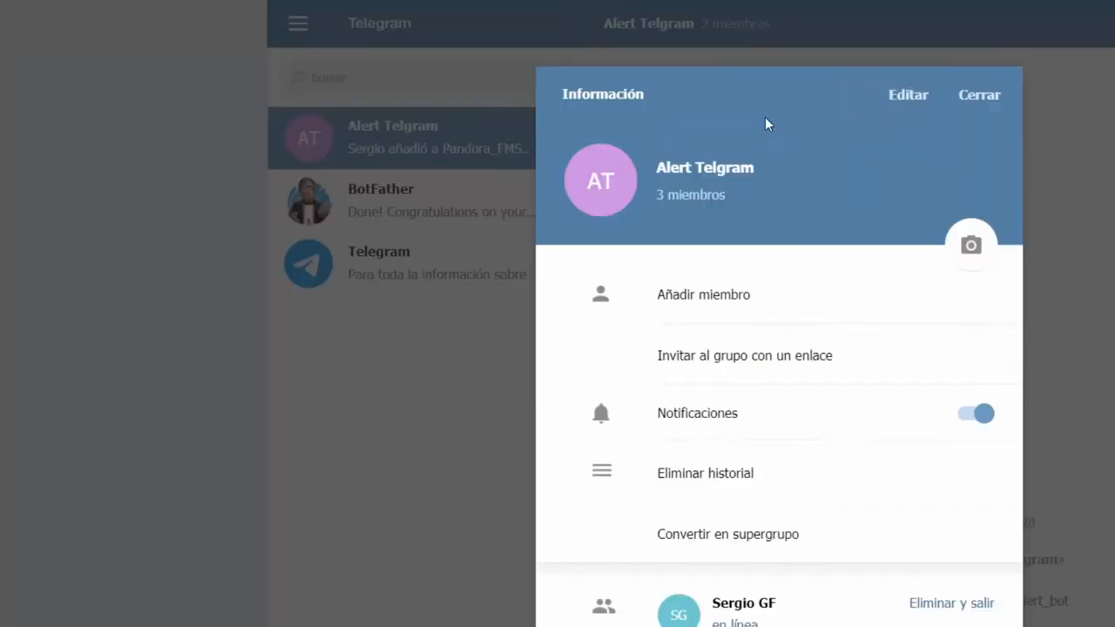
click(697, 303)
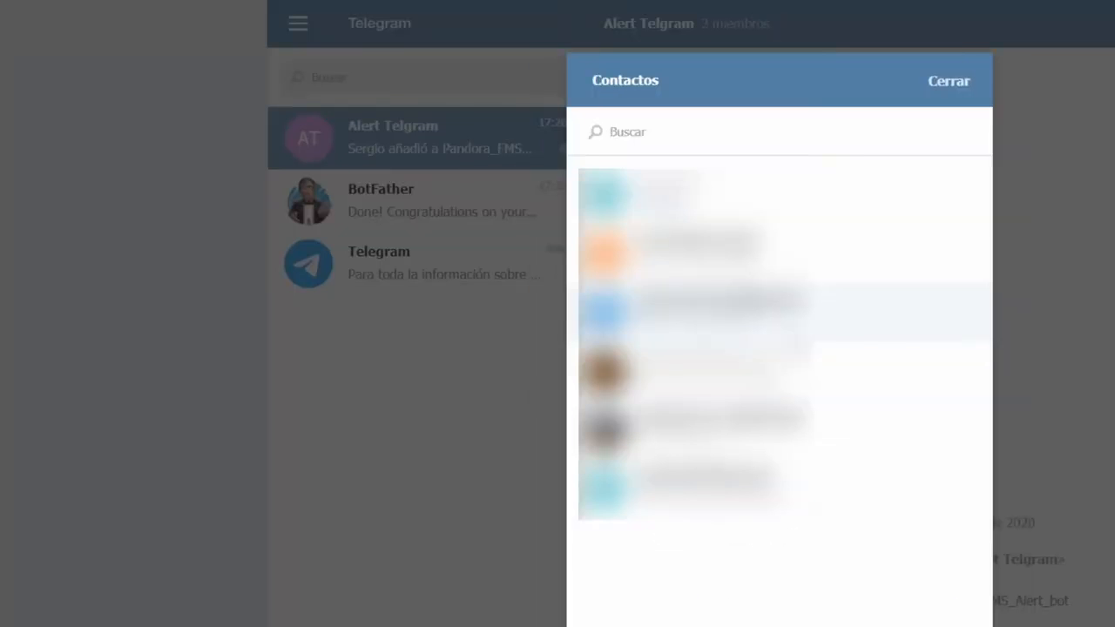
text(GetIDs)
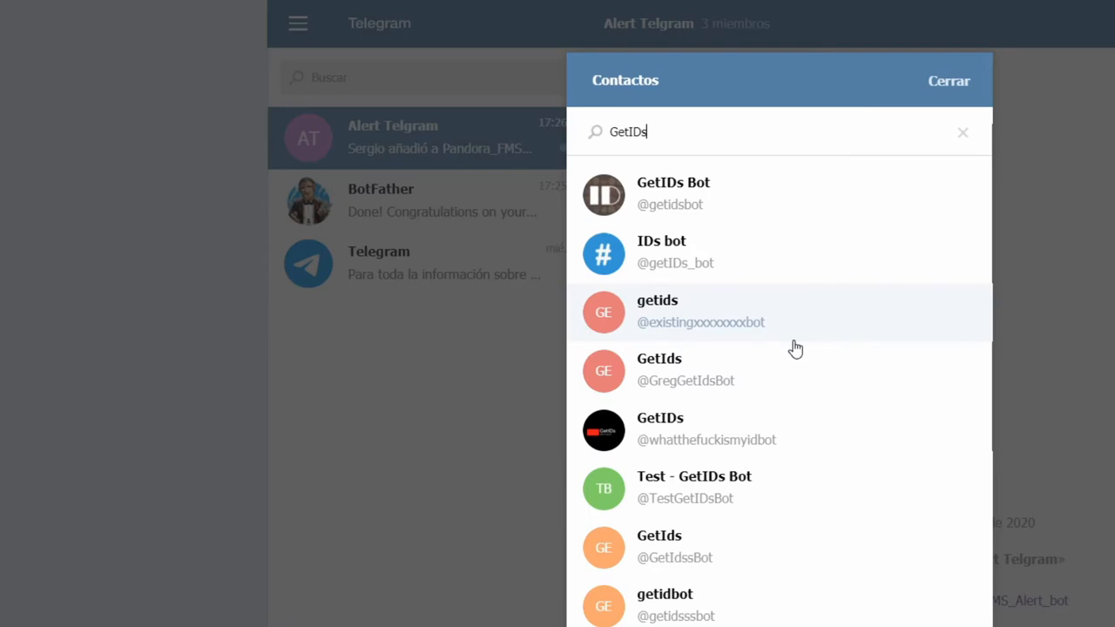
click(737, 207)
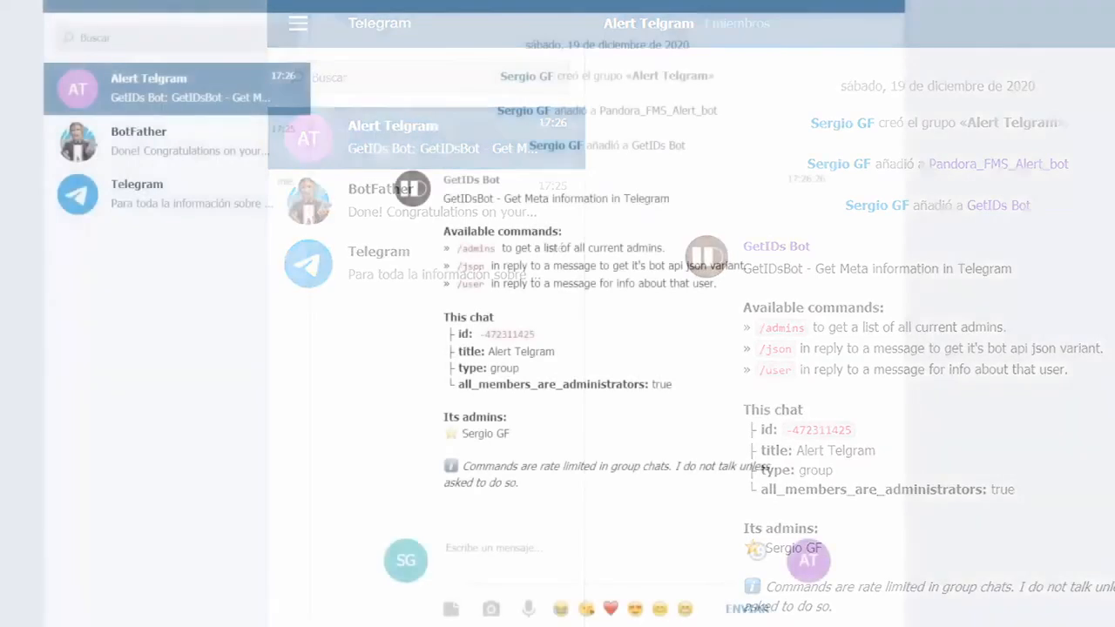
Highlight the group's chat ID in the message from GetIDs Bot.
drag(481, 338, 538, 346)
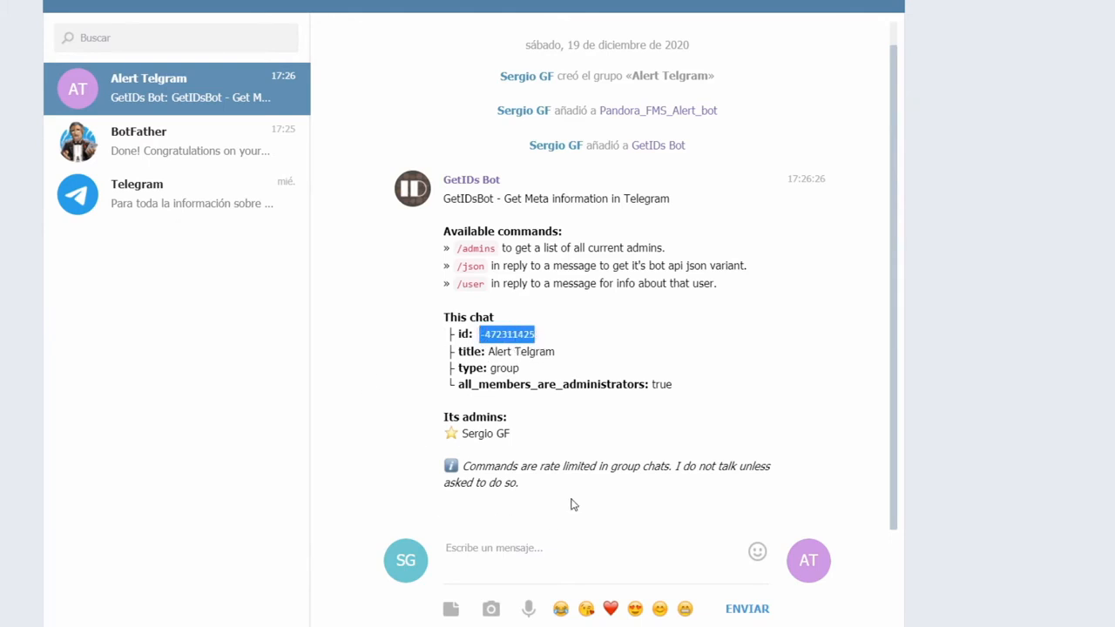
click(868, 444)
click(855, 434)
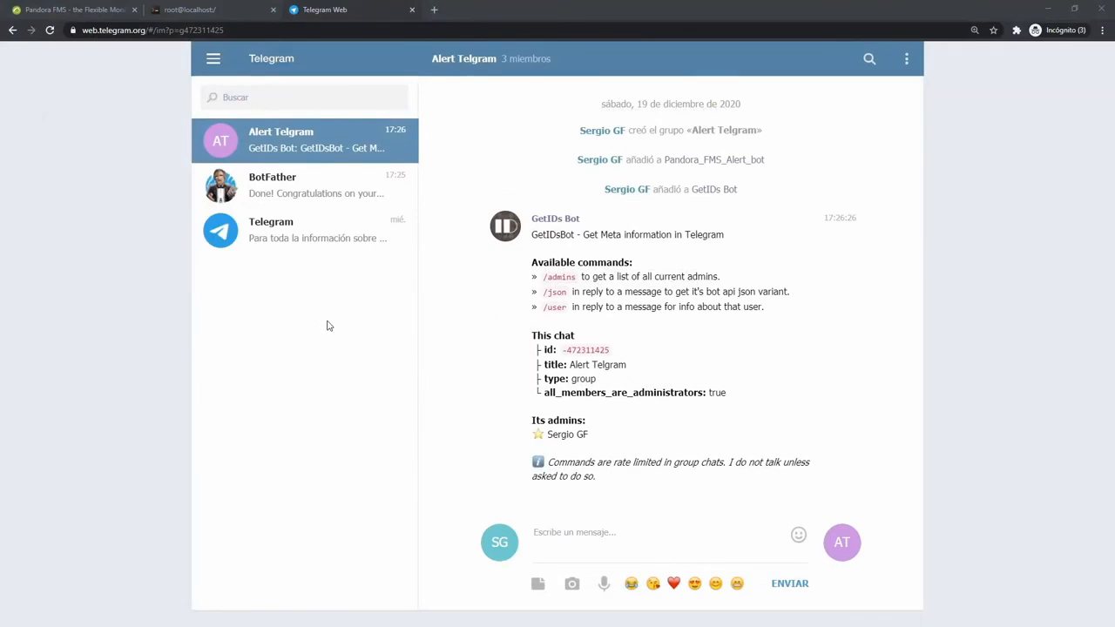
Switch to the SSH terminal and run "yum install python3", accepting the installation and the GPG key import.
click(190, 10)
text(yum install python3)
key(Return)
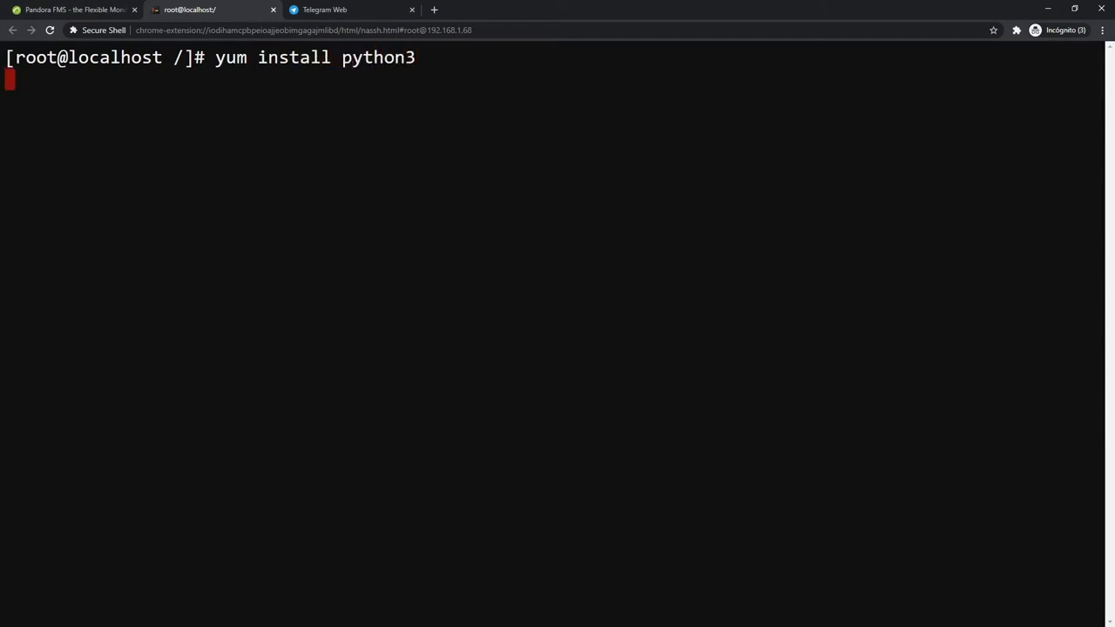
click(233, 12)
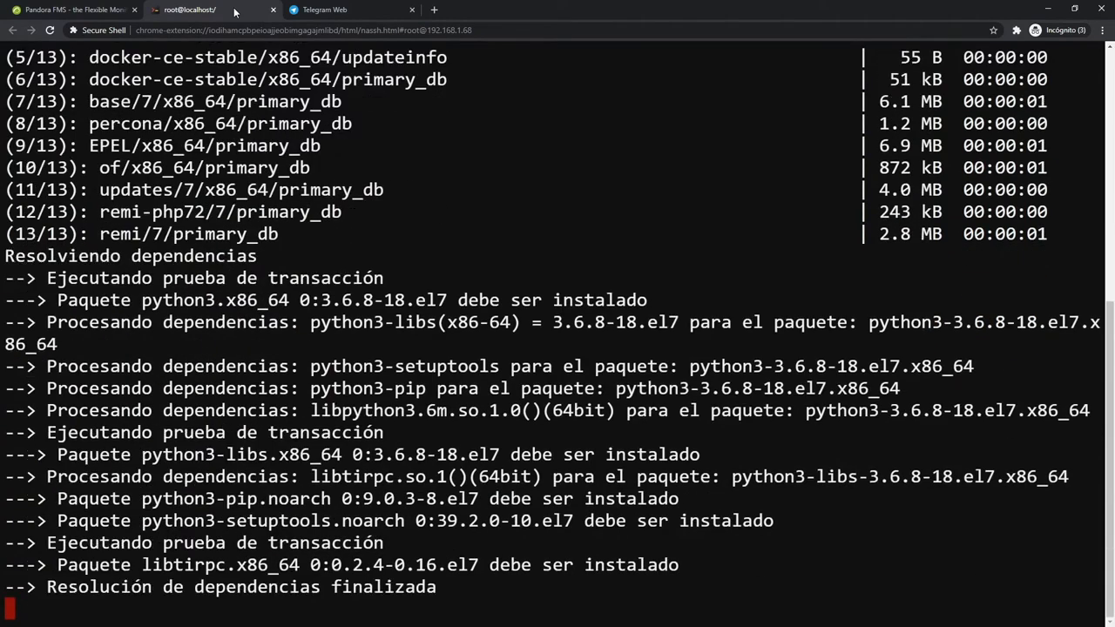
text(y)
key(Return)
text(s)
key(Return)
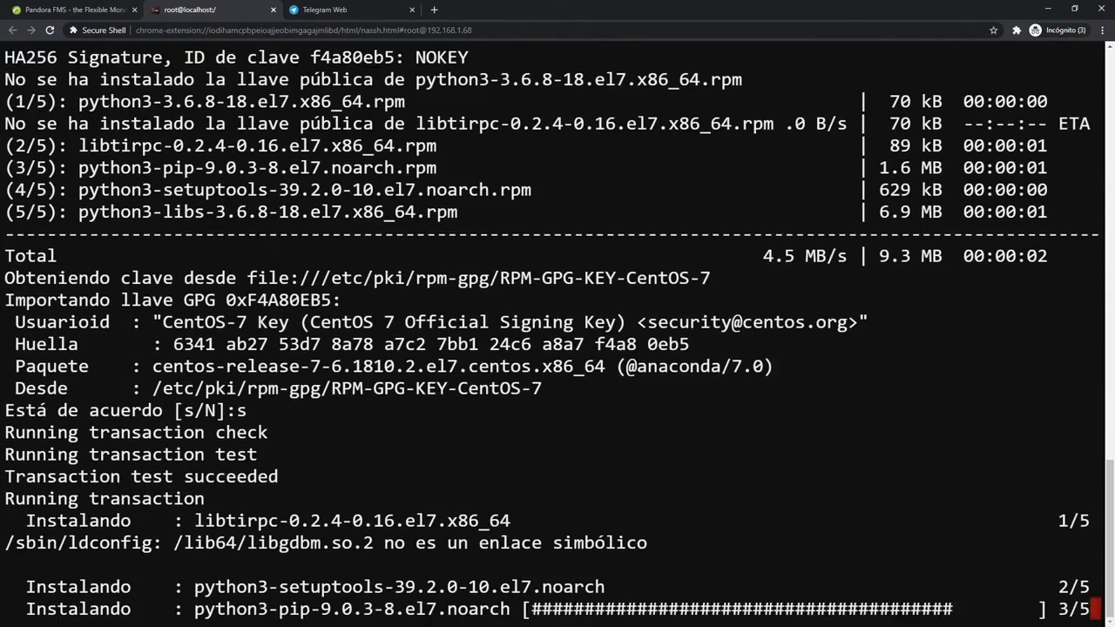
Install pip for Python 3 on the server with "yum install python3-pip".
text(yum install python3-)
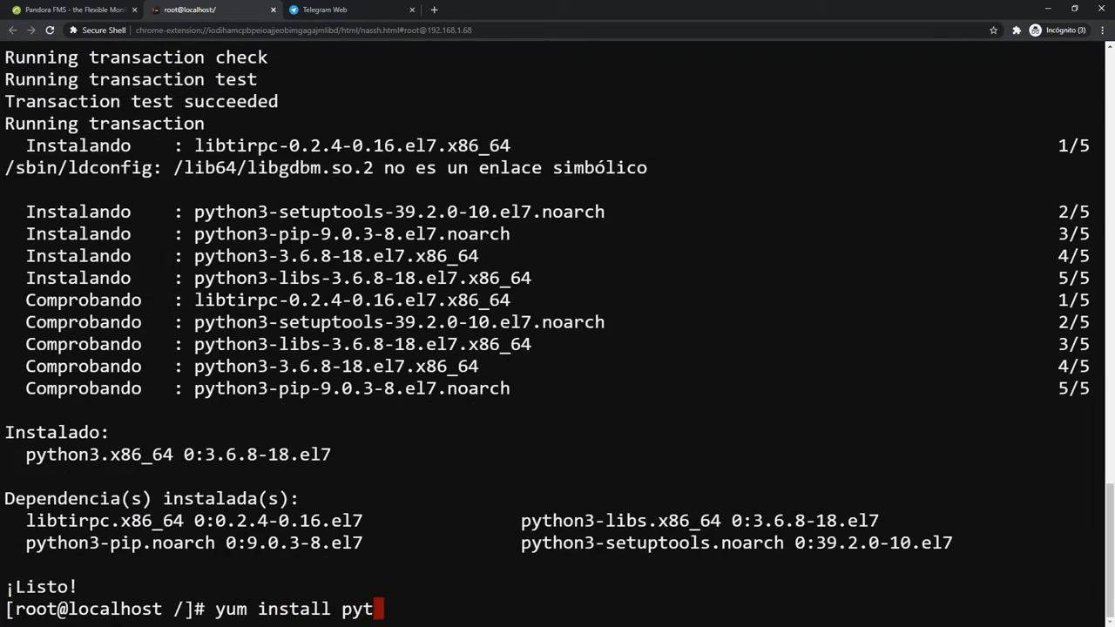
text(pip)
key(Return)
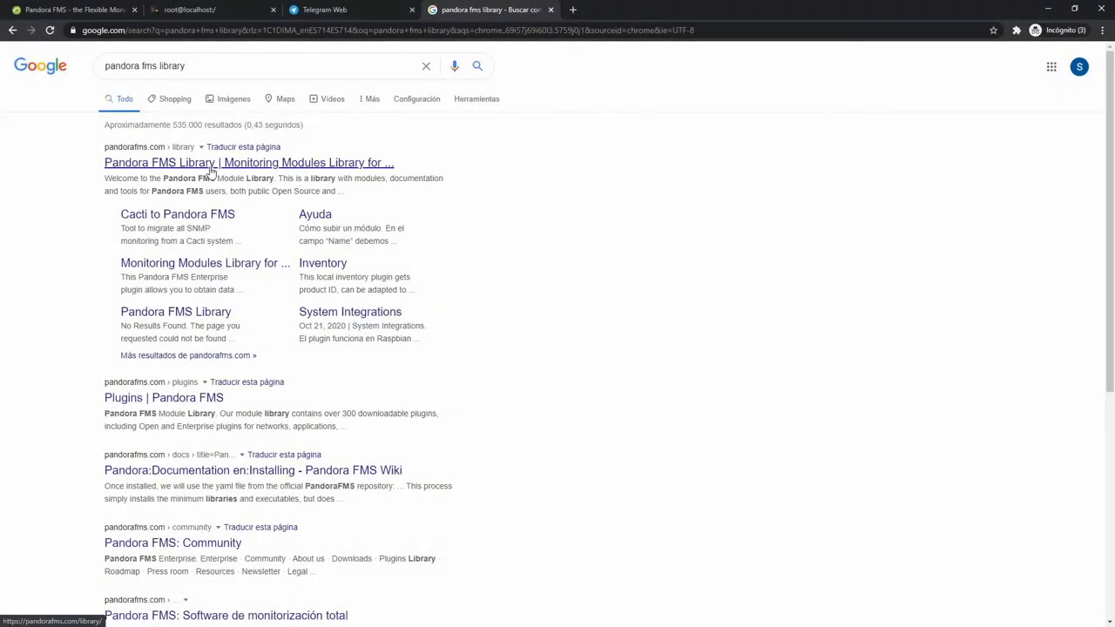
Search the Pandora FMS Library for "telegram" and open the Telegram bot CLI module page in a new tab.
click(211, 166)
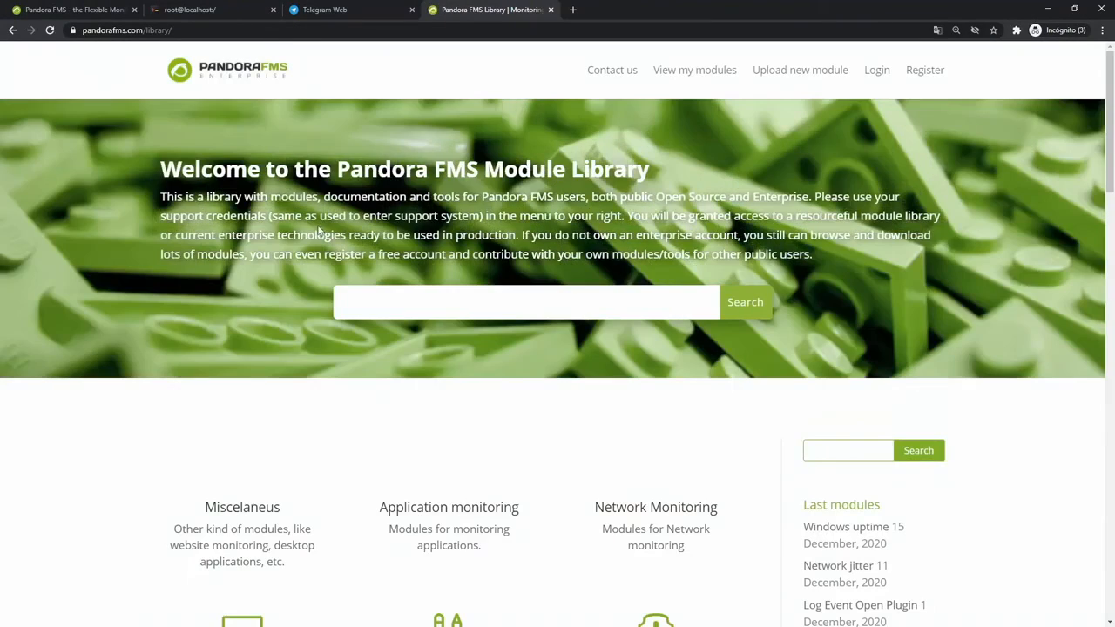
click(818, 450)
click(827, 477)
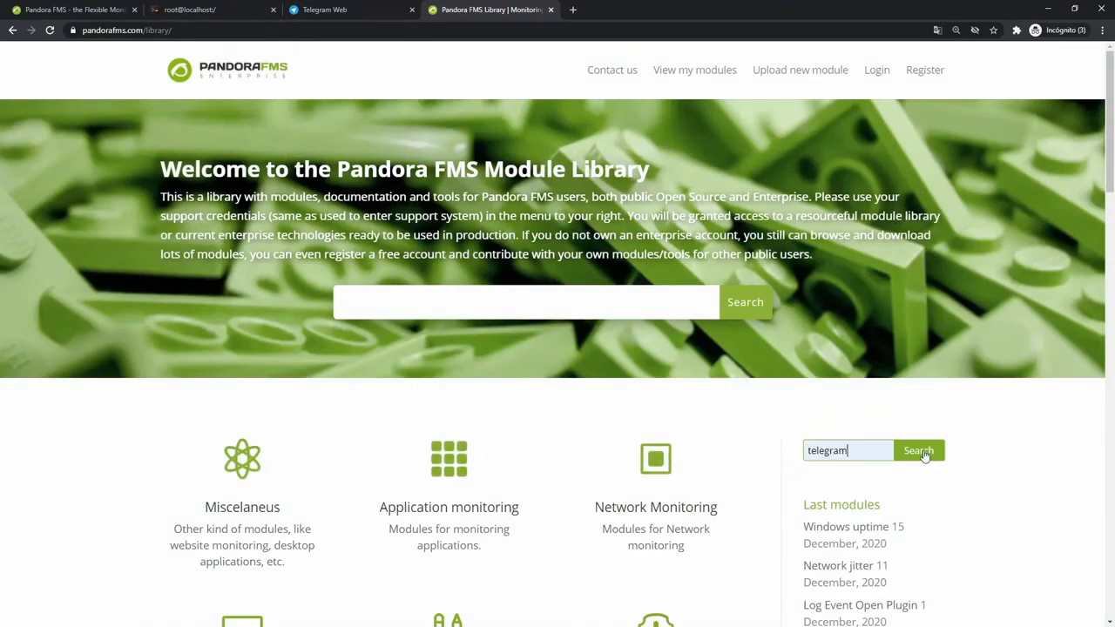
click(919, 451)
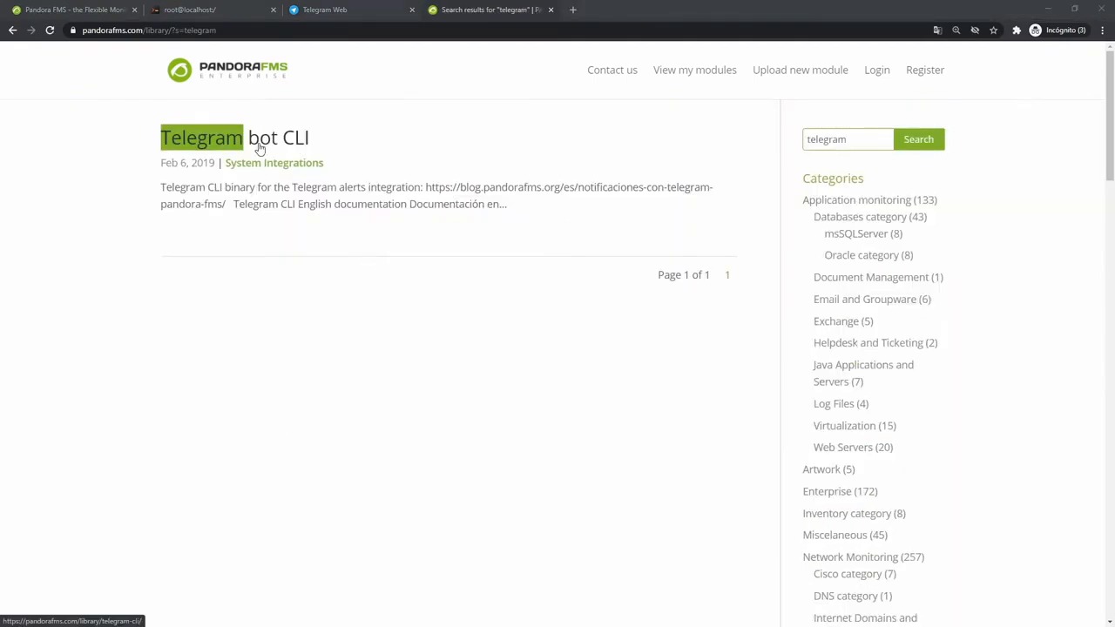
middle_click(259, 148)
click(613, 10)
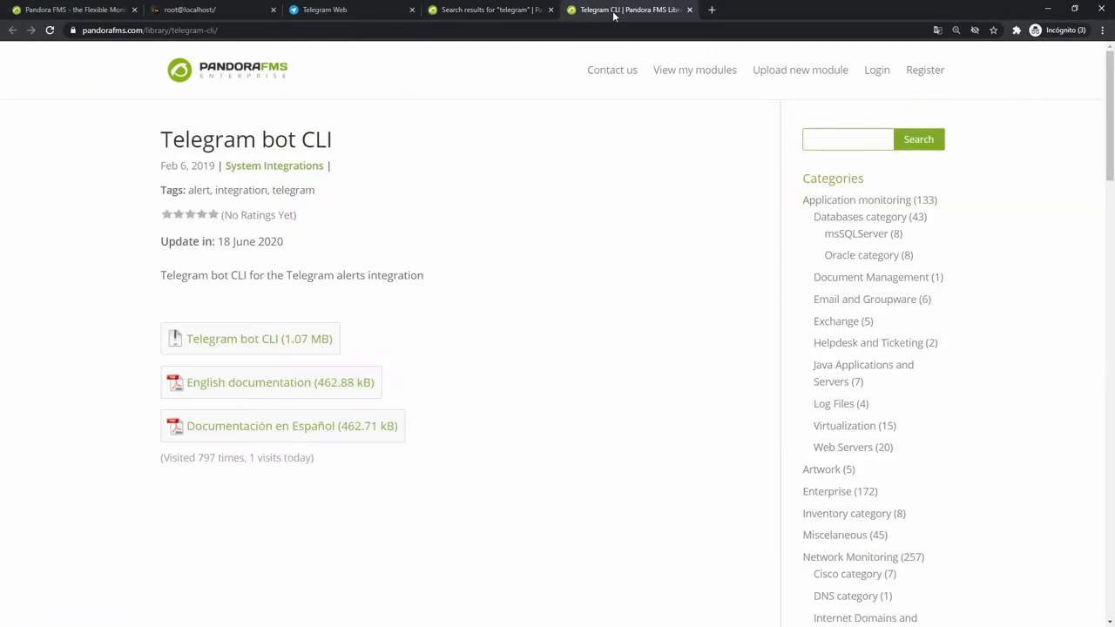
Download the Telegram bot CLI archive to the desktop and inspect its telegram-bot-cli folder in WinRAR.
click(257, 336)
click(1100, 611)
drag(769, 9, 799, 18)
double_click(24, 103)
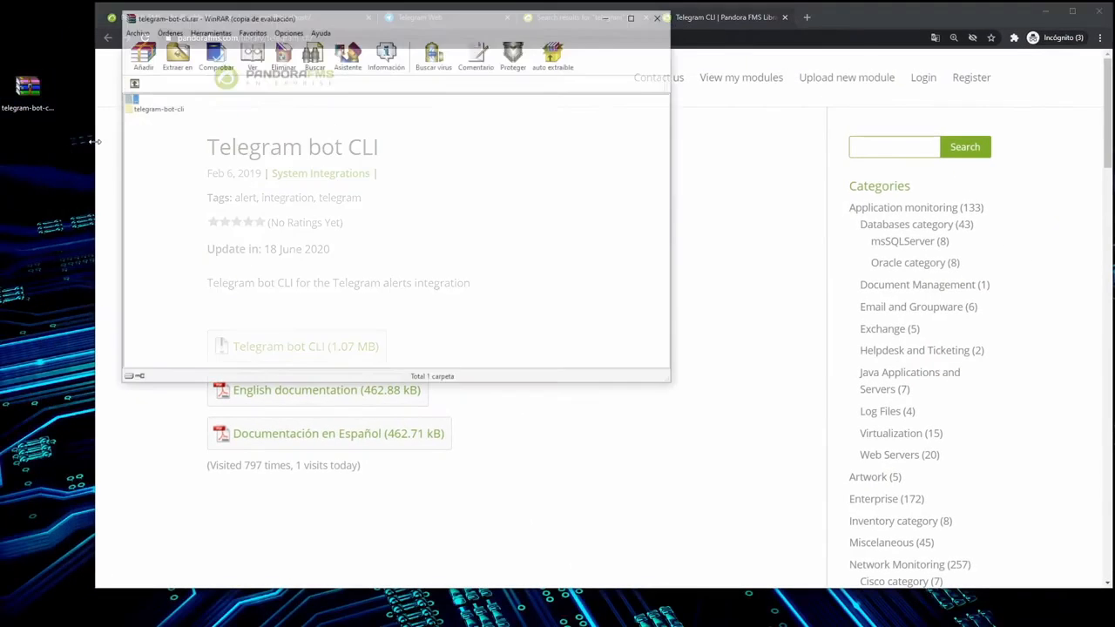
double_click(175, 109)
click(659, 16)
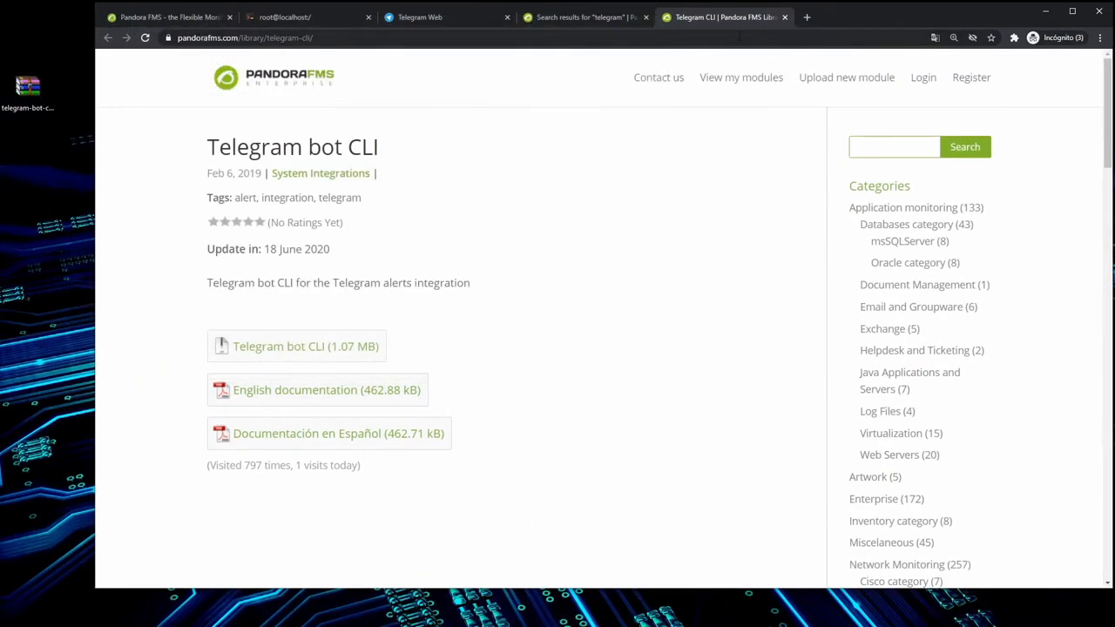
double_click(857, 19)
In the SSH terminal, change to /usr/share/pandora_server/util/plugin/ and list its files with "ls -l".
click(190, 10)
text(cd )
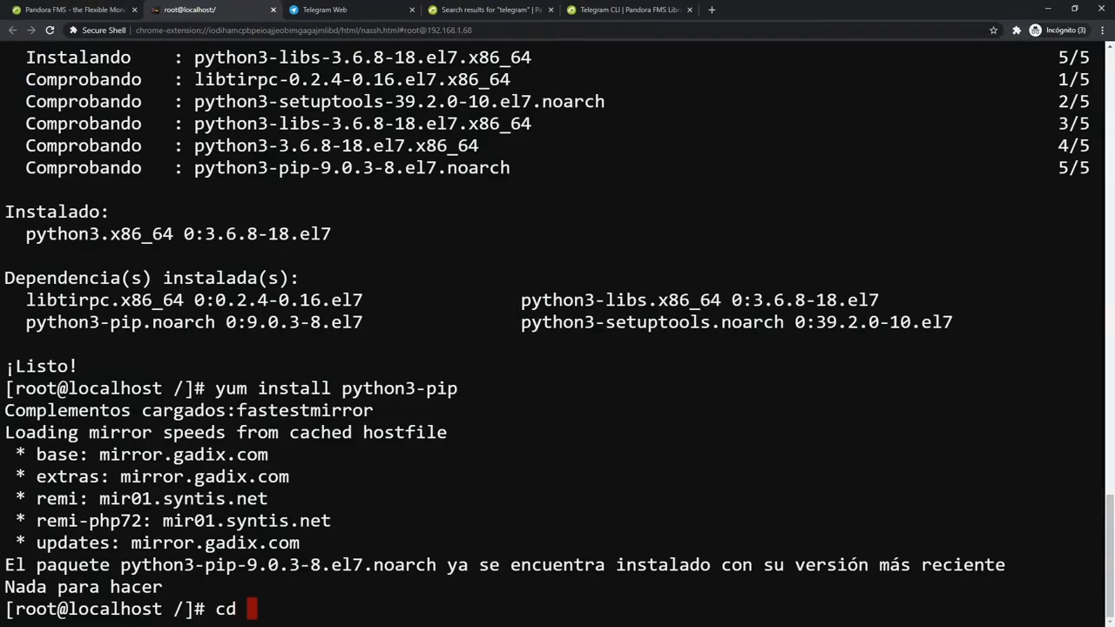
text(/usr/share/)
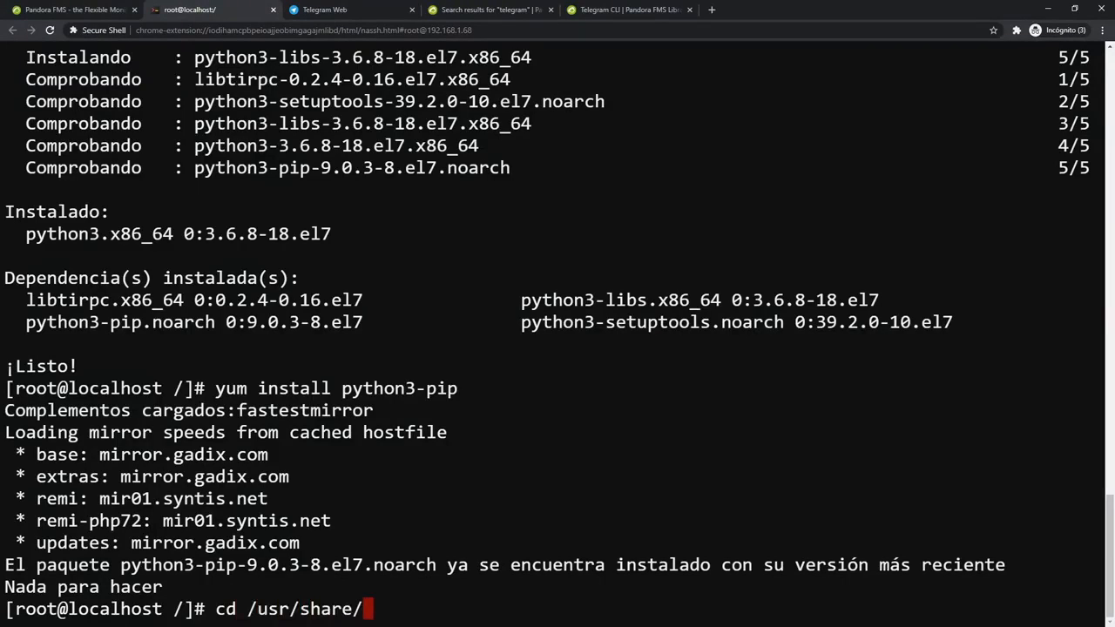
text(pandora_server/u)
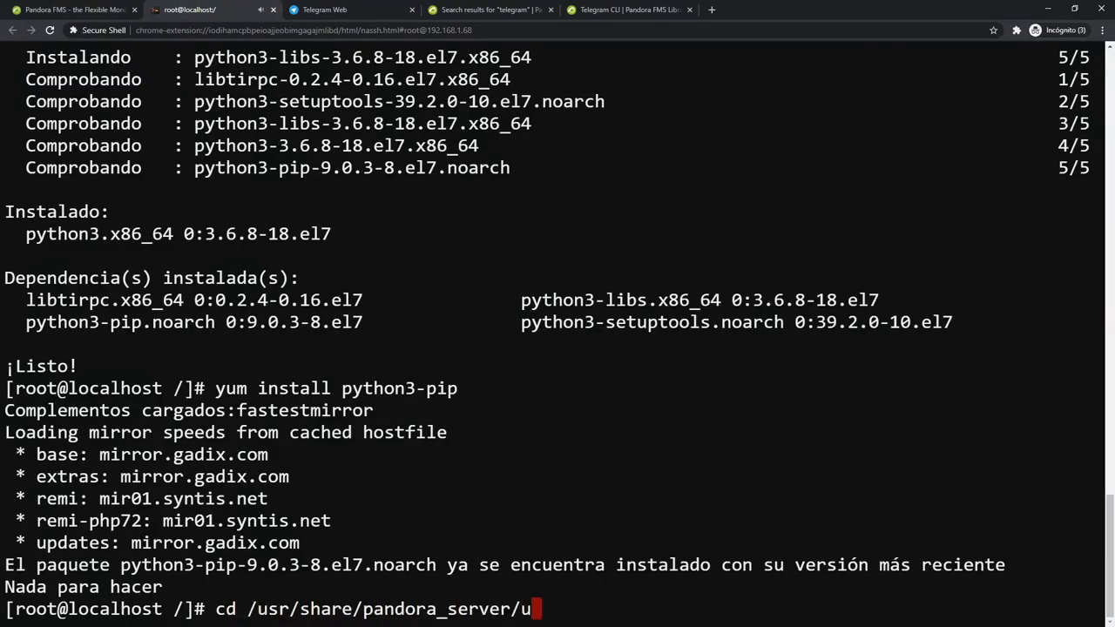
text(til/plugin/)
key(Return)
text(ls )
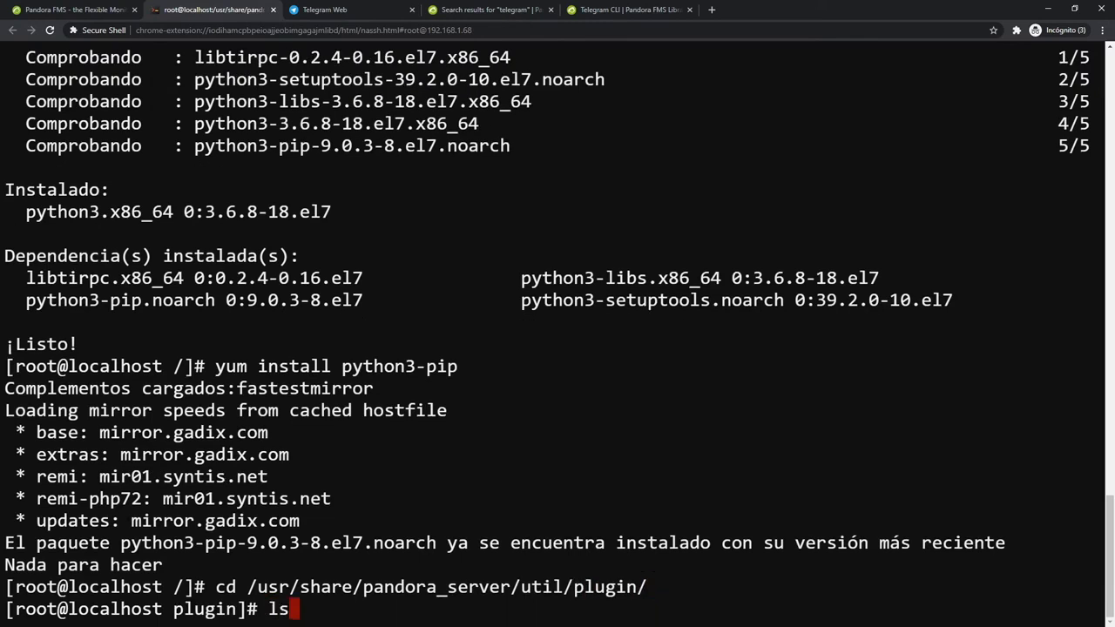
text(-l)
key(Return)
drag(689, 299, 667, 278)
Install the plugin's Python dependencies with "pip3 install -r requirements.txt".
text(pip3 instal)
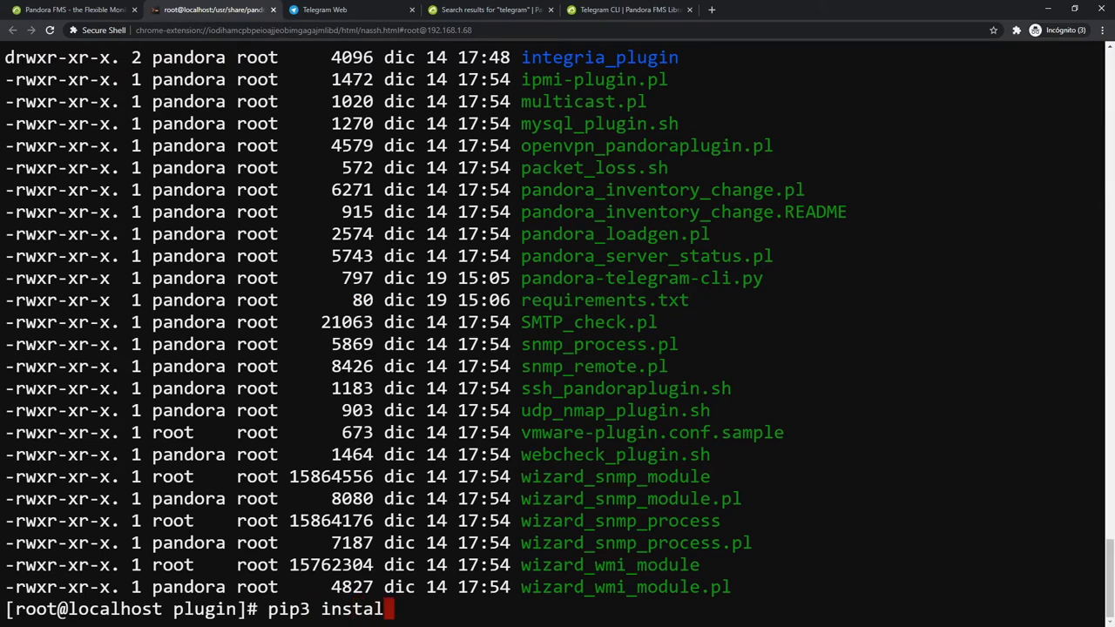
text(l -r requi)
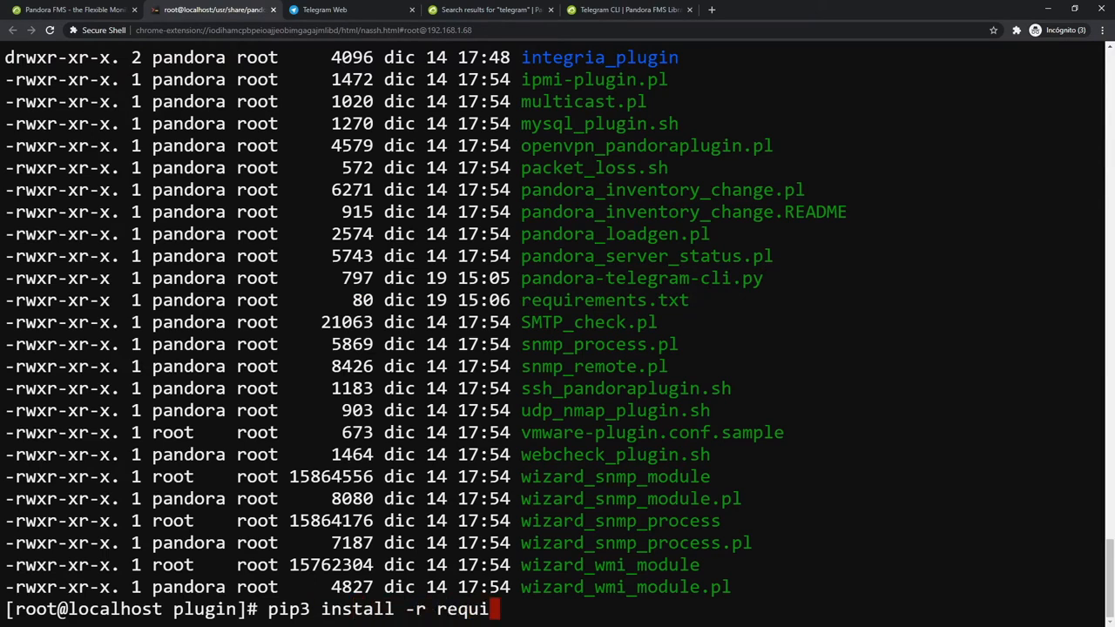
key(Tab)
key(Return)
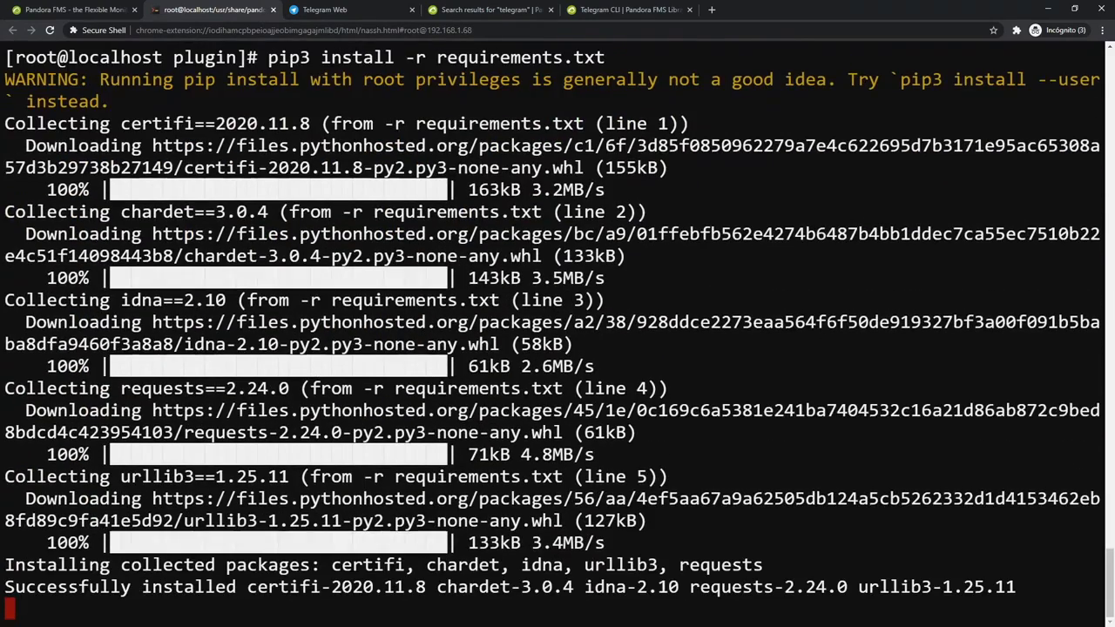
Run "python3 pandora-telegram-cli.py" without arguments to check which parameters the script requires.
text(python3)
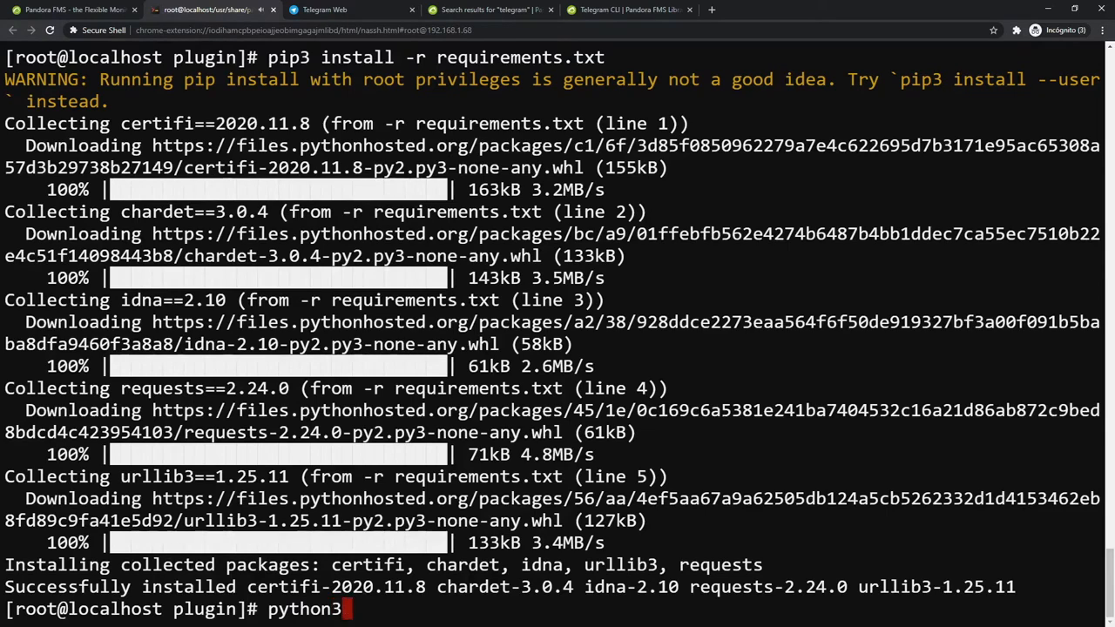
text( pandora-t)
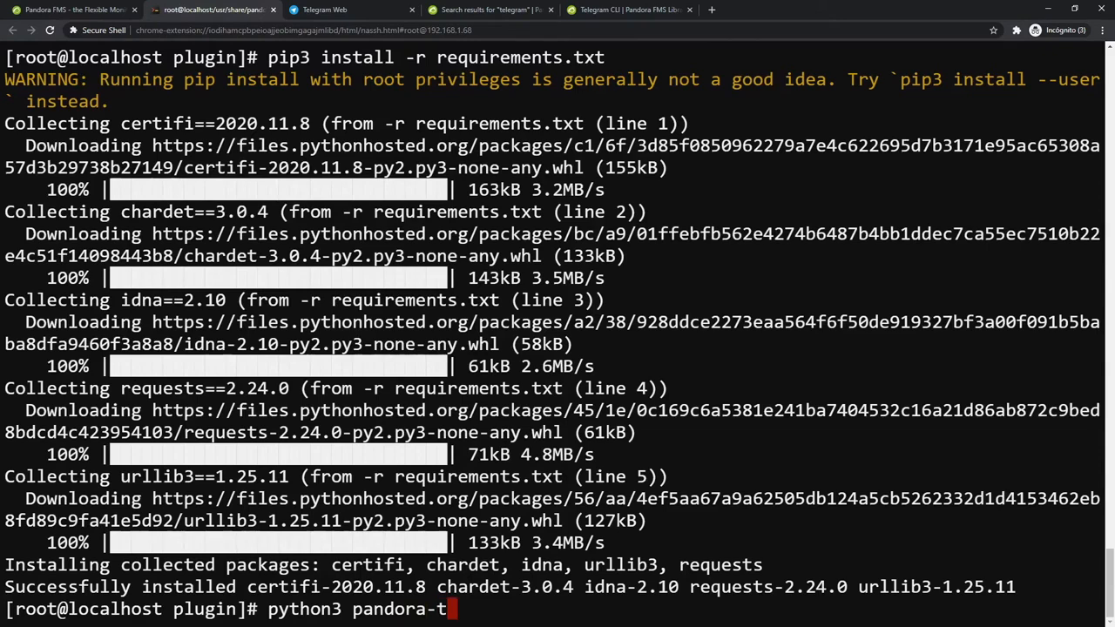
key(Tab)
key(Return)
mouse_move(78, 543)
mouse_down()
mouse_move(690, 542)
mouse_move(78, 542)
mouse_up()
Enter "python3 pandora-telegram-cli.py -t -c -m" at the prompt without running it, leaving the option values empty.
text(p)
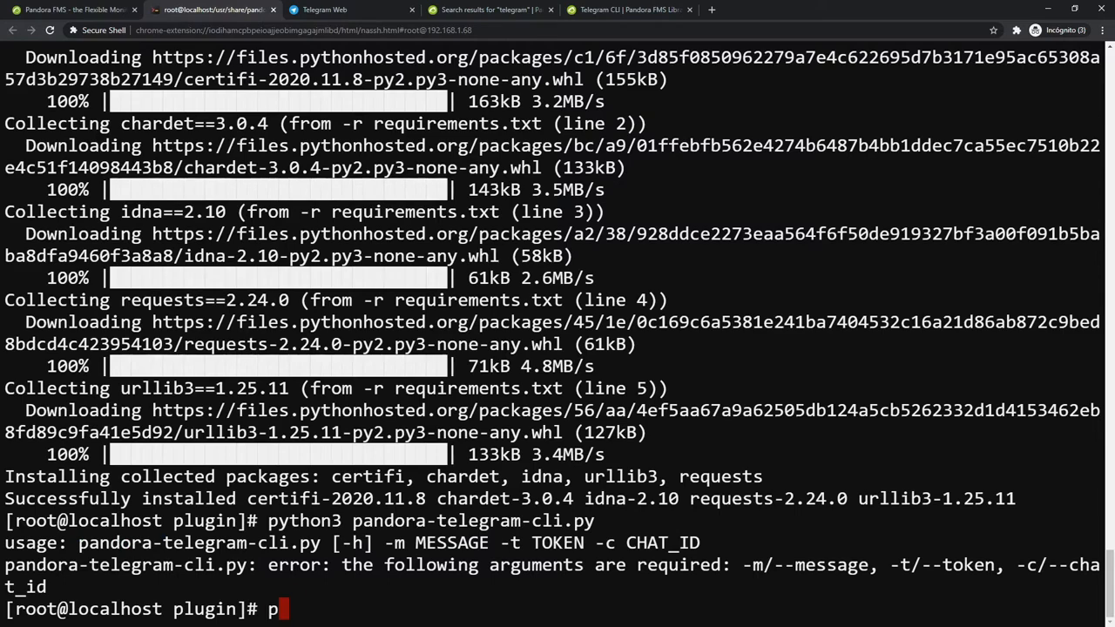
text(ython3 pandora)
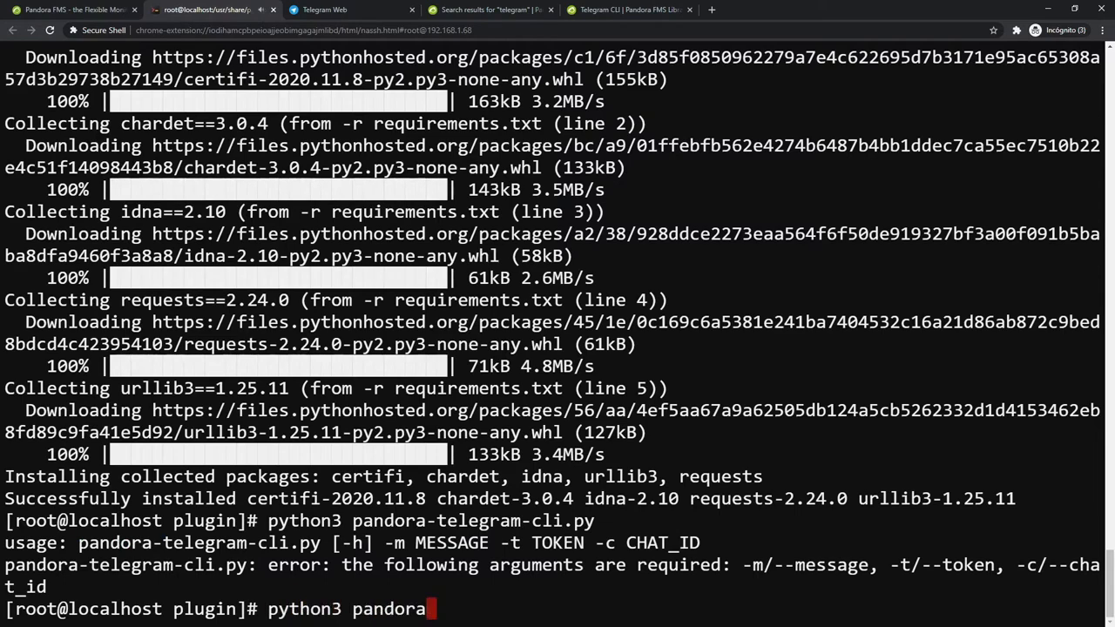
key(Tab)
text(-t )
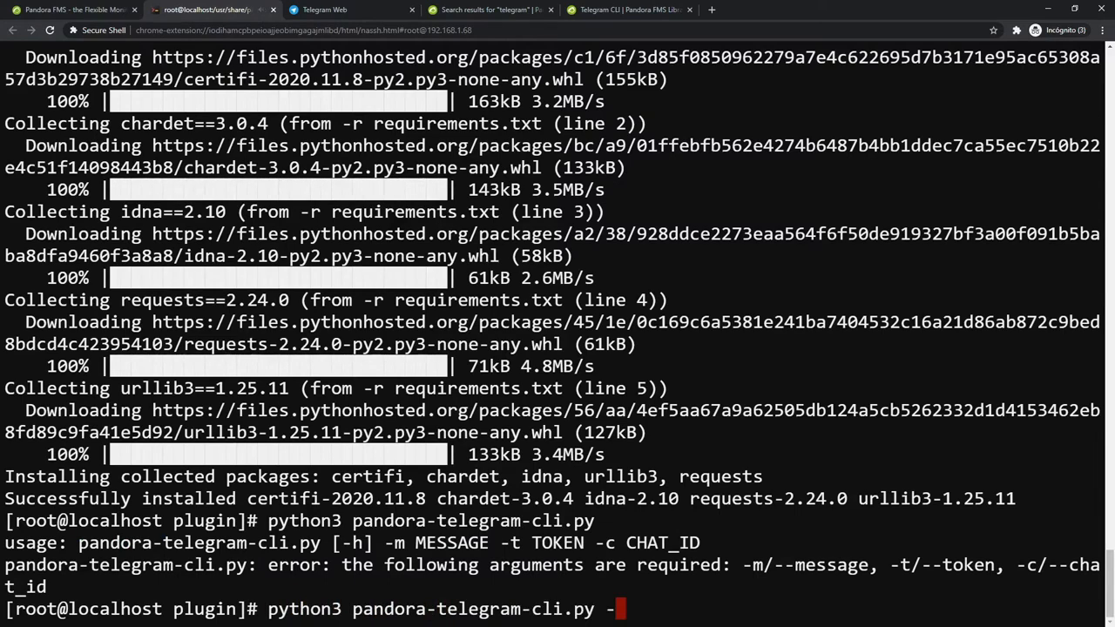
text(-c -m)
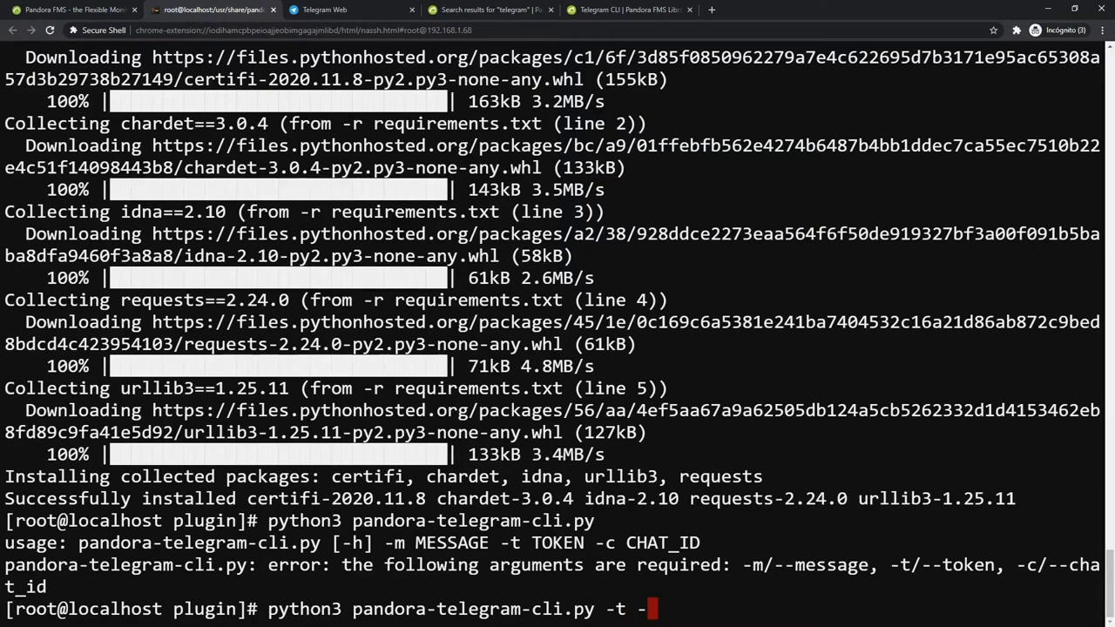
Copy the Alert Telgram group's chat ID from Telegram Web and paste it after the -c option in the terminal command.
click(327, 9)
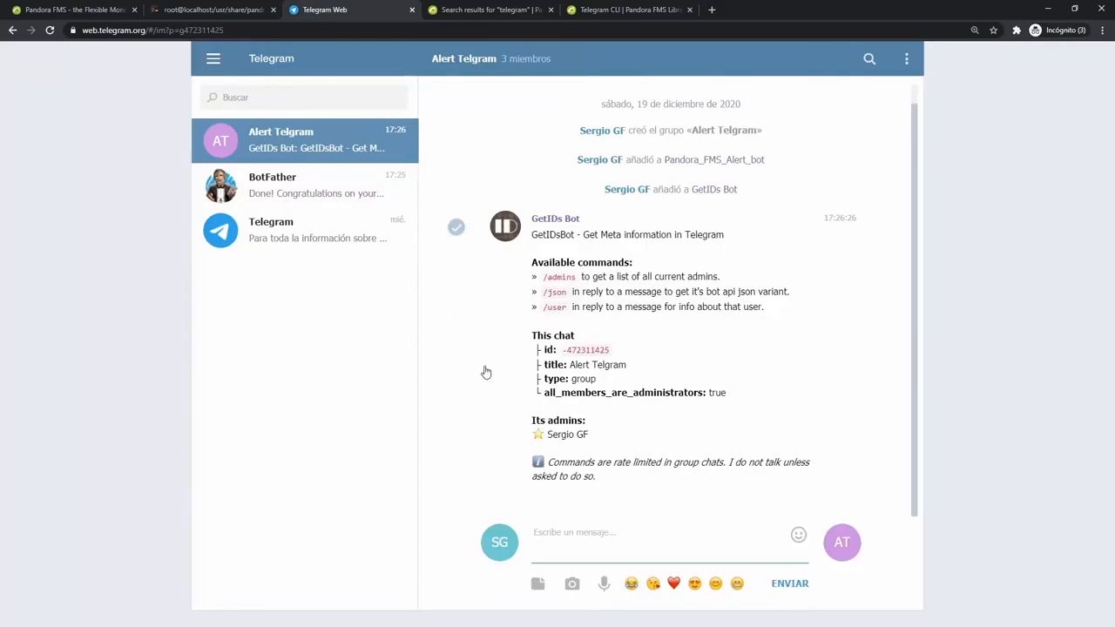
drag(563, 350, 609, 355)
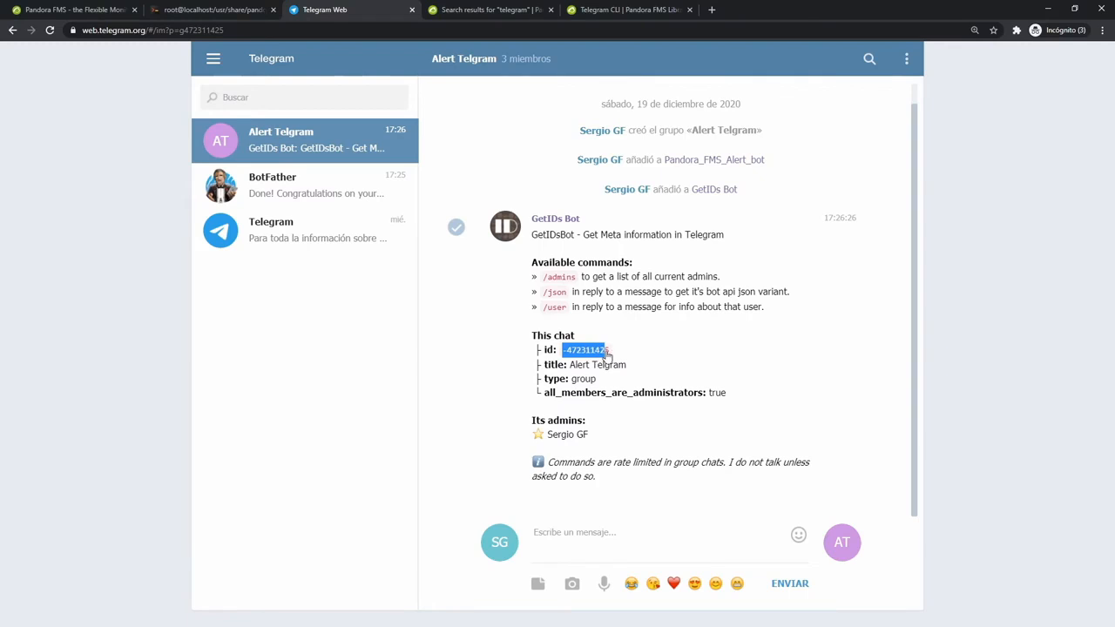
right_click(609, 355)
click(620, 362)
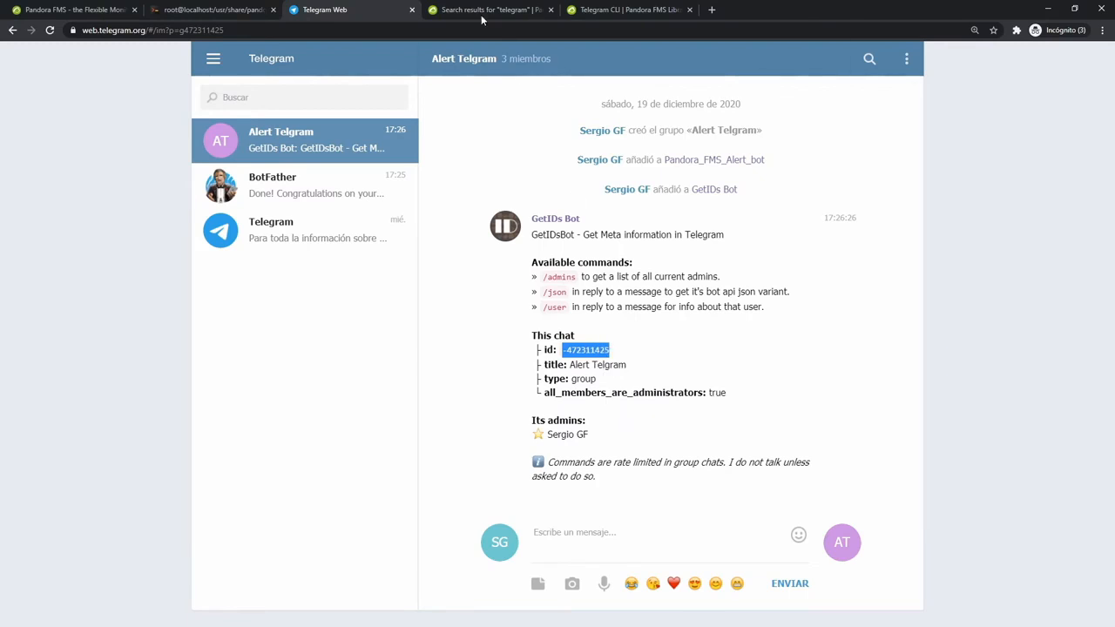
click(213, 10)
key(ctrl+shift+v)
Copy the bot's HTTP API token from the BotFather chat and paste it after the -t option in the terminal command.
key(Left)
key(Left)
key(Left)
key(Left)
key(Left)
key(Left)
key(Left)
key(Left)
key(Left)
key(Left)
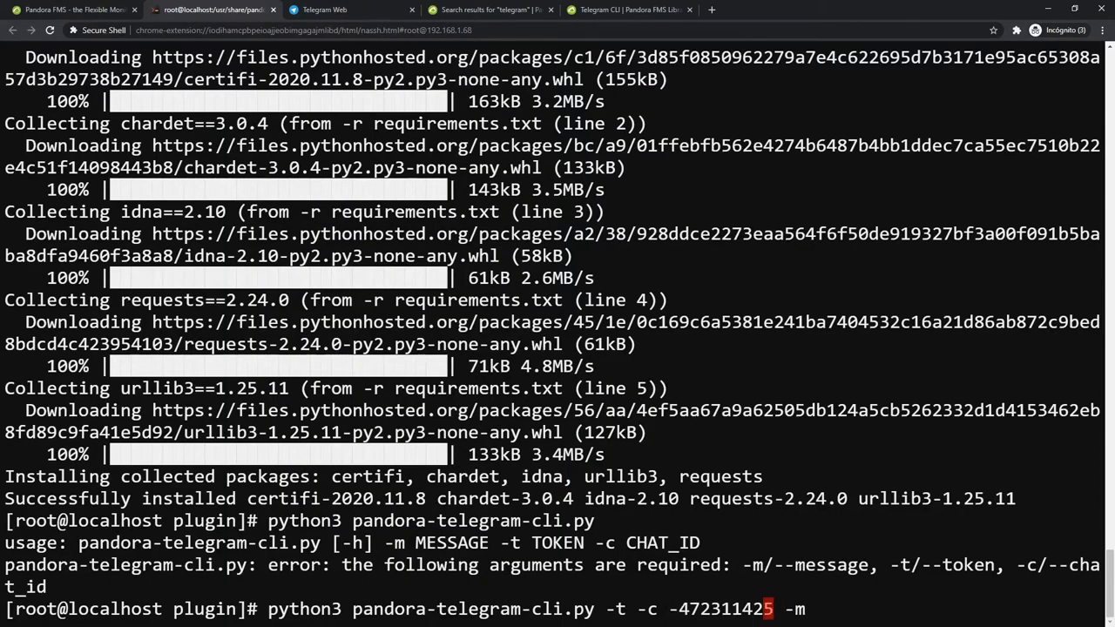
key(Left)
key(Left)
key(Left)
key(Left)
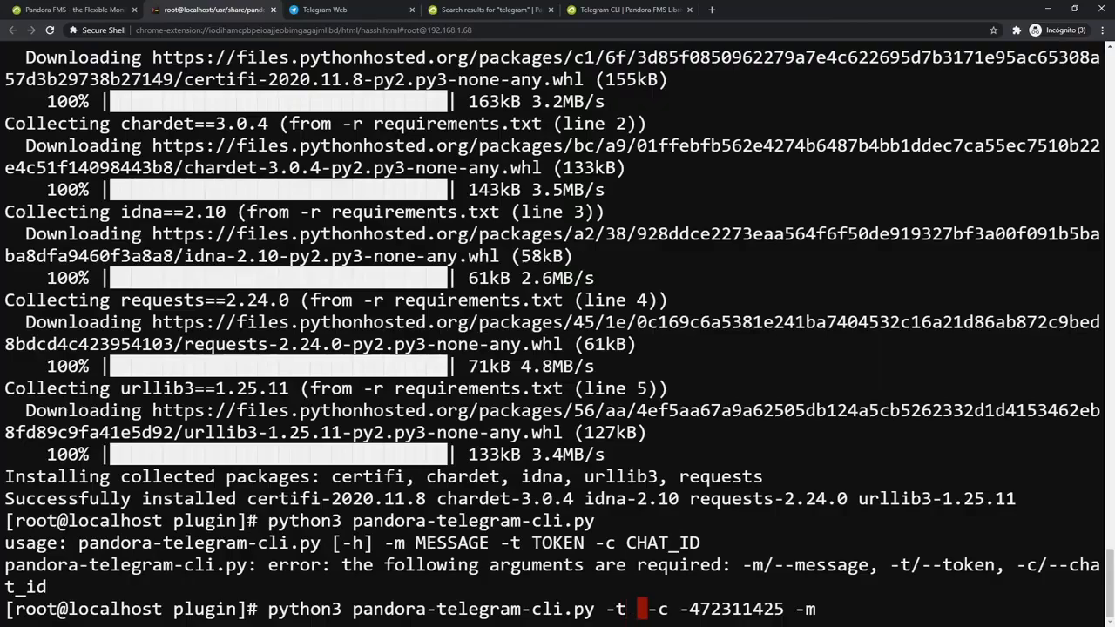
click(371, 16)
click(311, 195)
drag(533, 406, 751, 406)
right_click(648, 400)
click(665, 410)
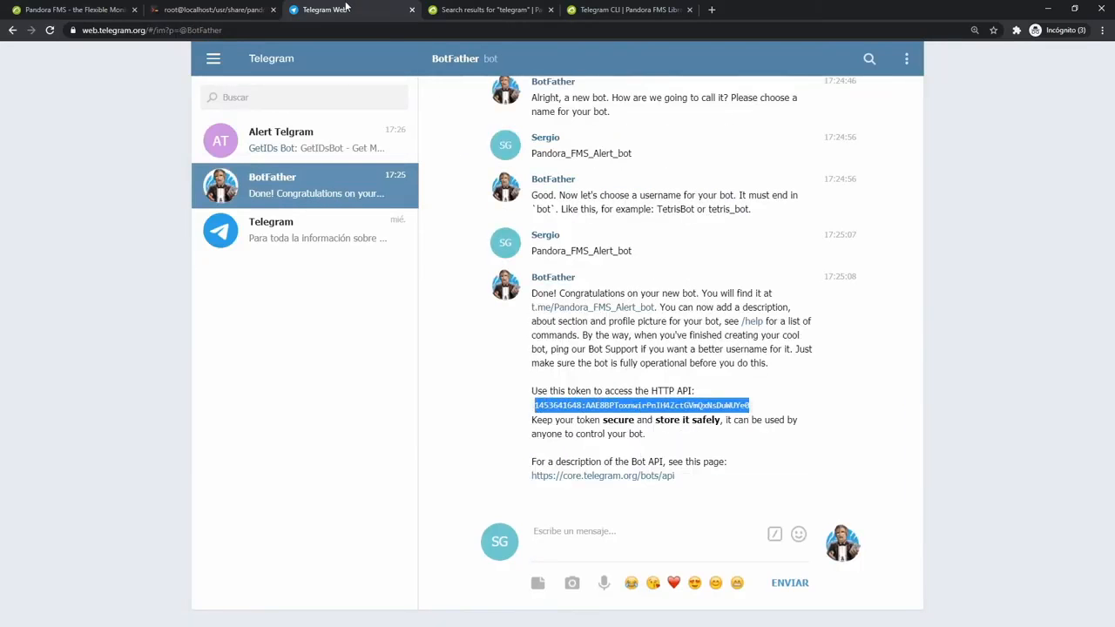
click(209, 10)
key(ctrl+shift+v)
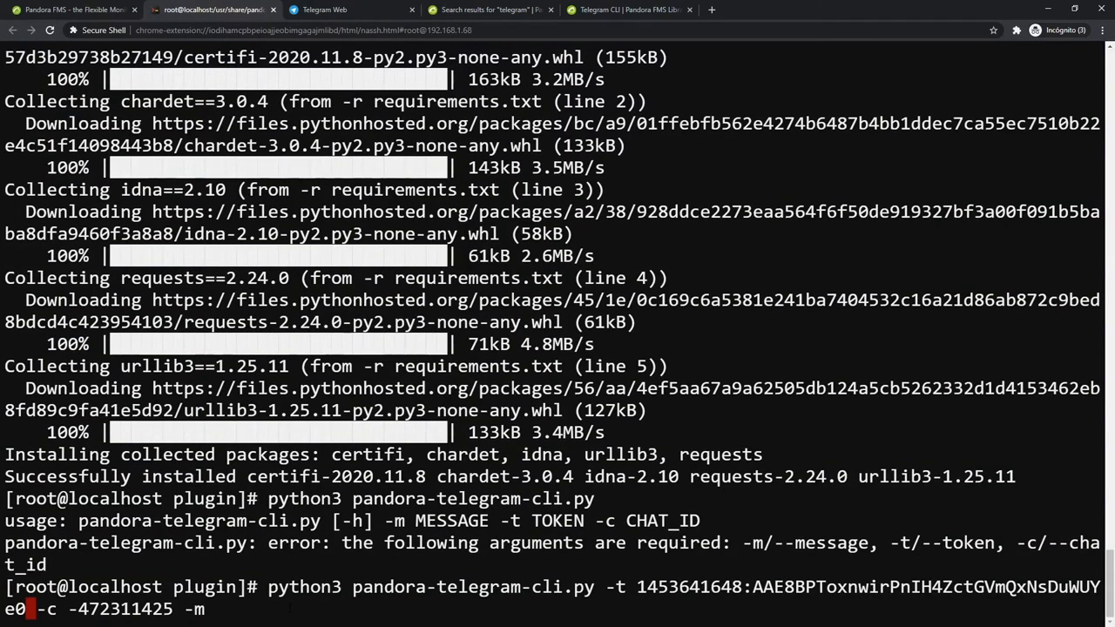
Add "Hello World" as the -m message, run the command, and highlight its output.
key(End)
text("Hello World")
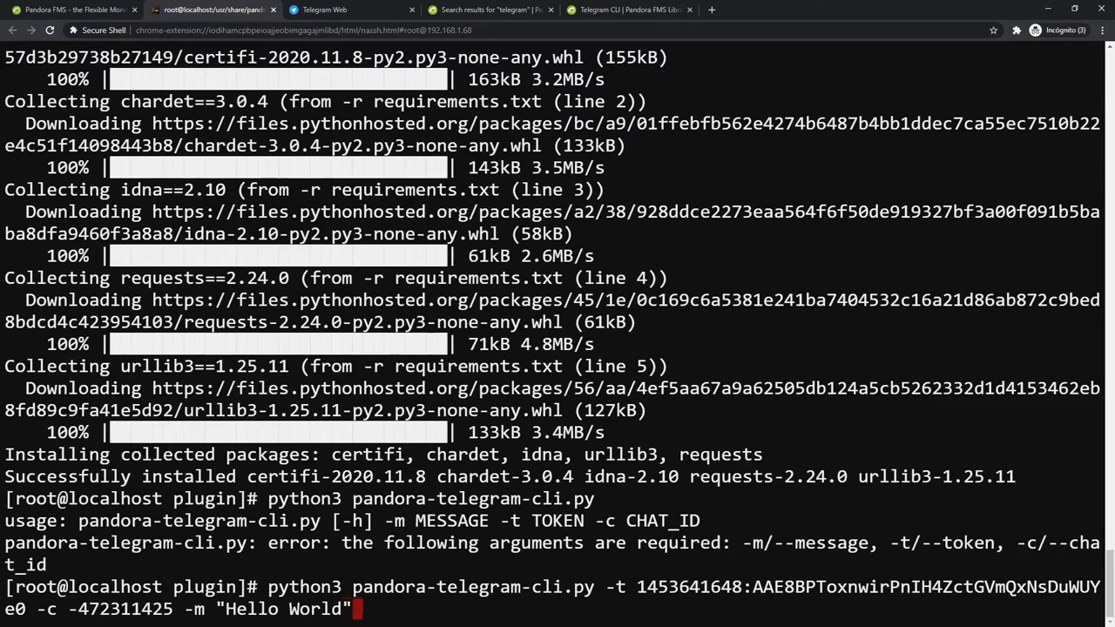
key(Return)
drag(6, 520, 35, 587)
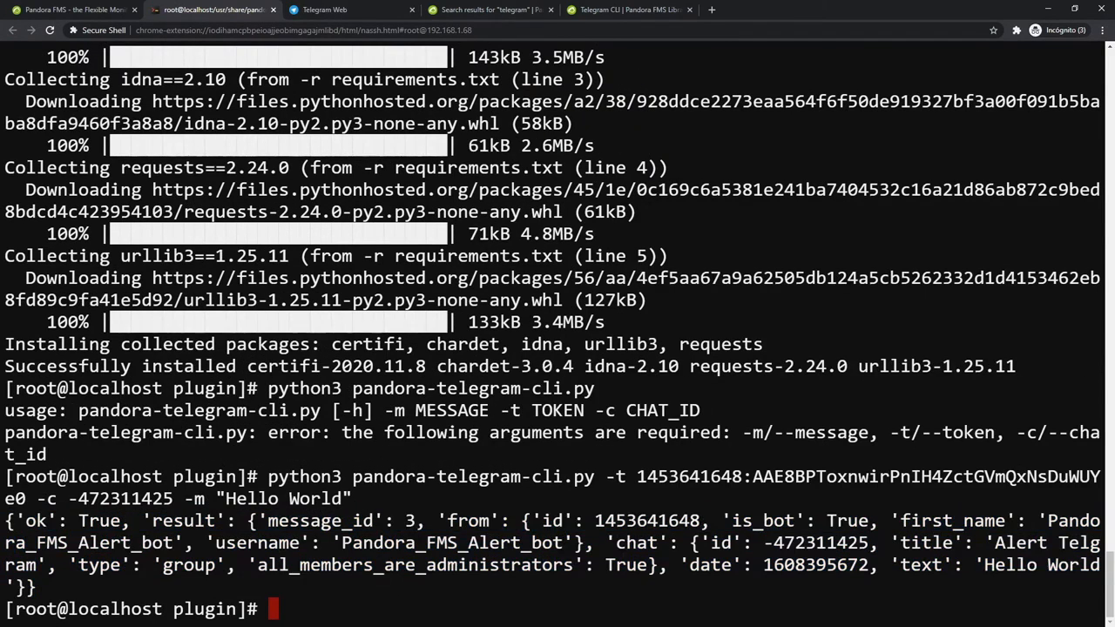
Check the Alert Telgram group in Telegram Web for the bot's test message.
click(324, 9)
click(304, 141)
click(585, 476)
click(667, 488)
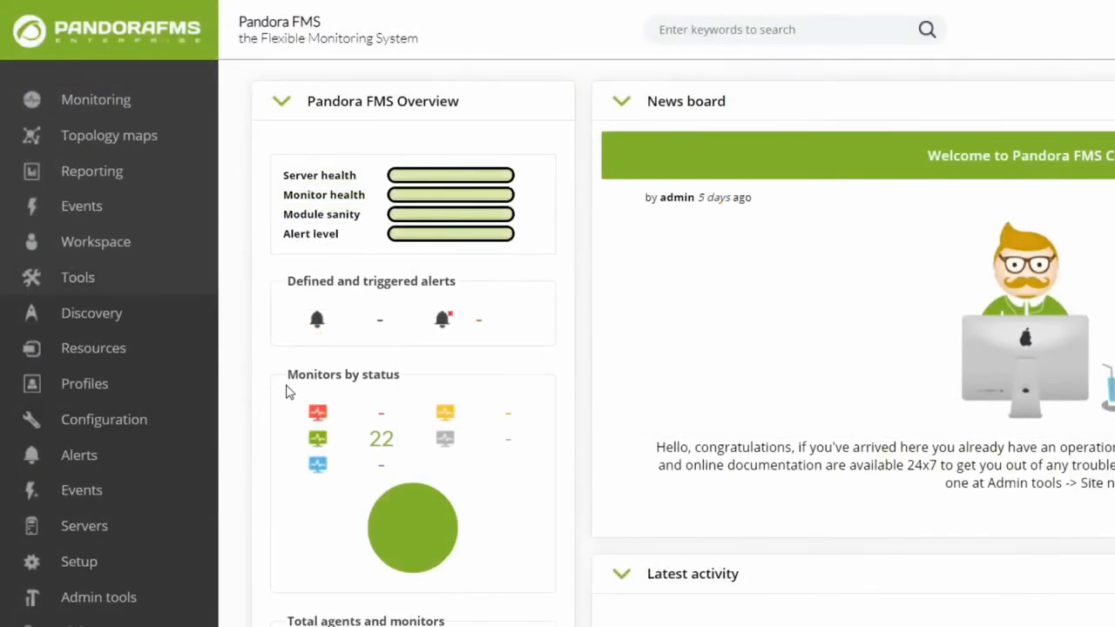
In the Pandora FMS console, create a new alert command named "Telegram command".
mouse_move(137, 455)
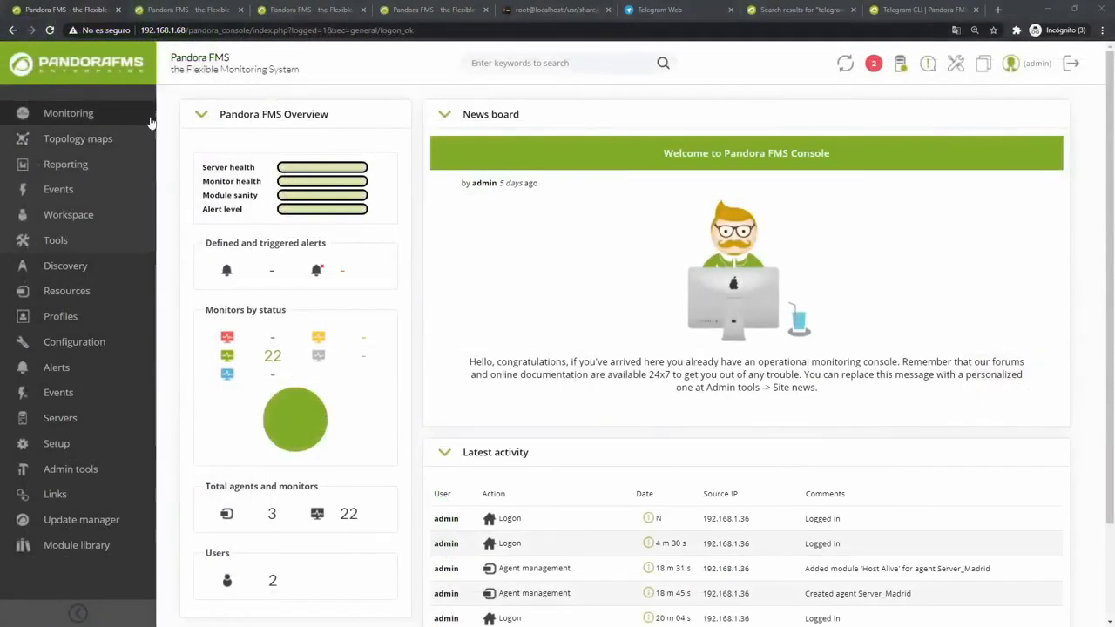
click(191, 11)
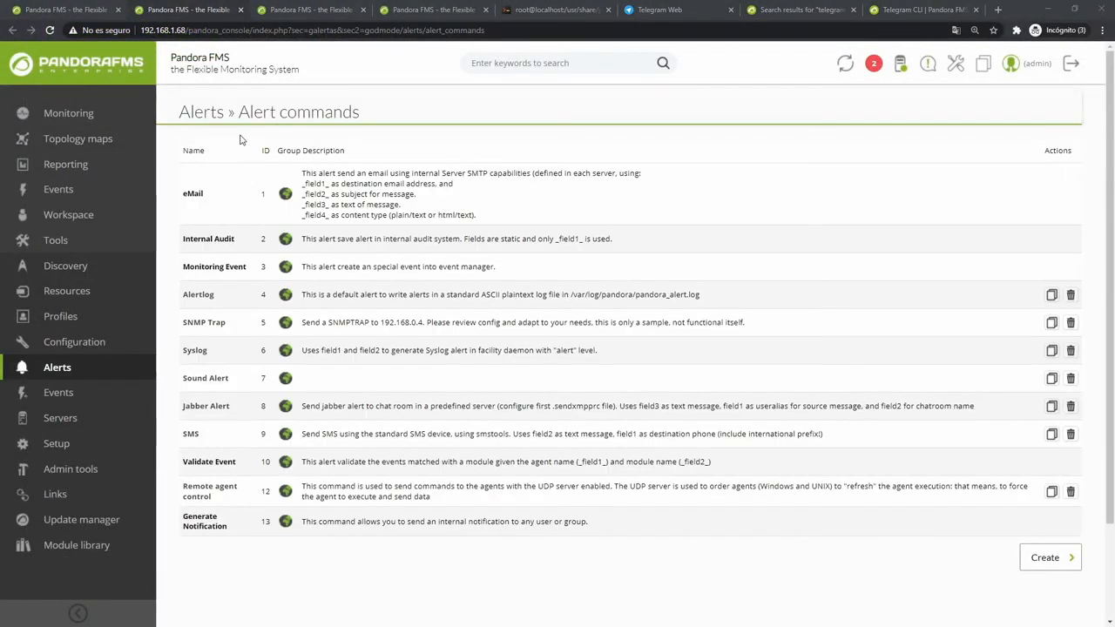
click(1049, 562)
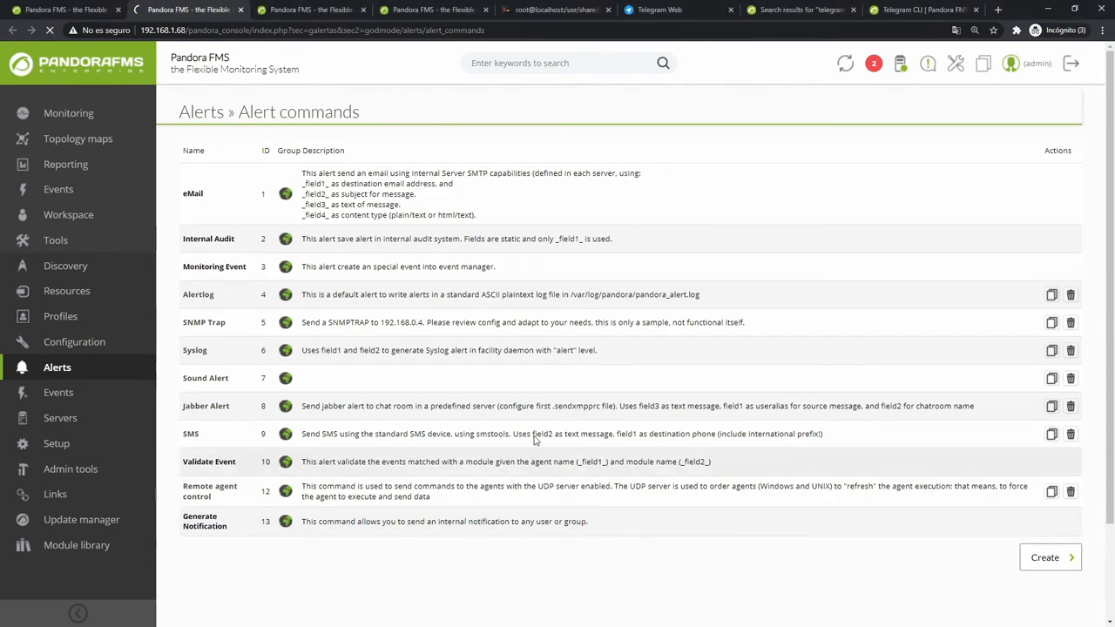
click(445, 166)
text(Telegram command)
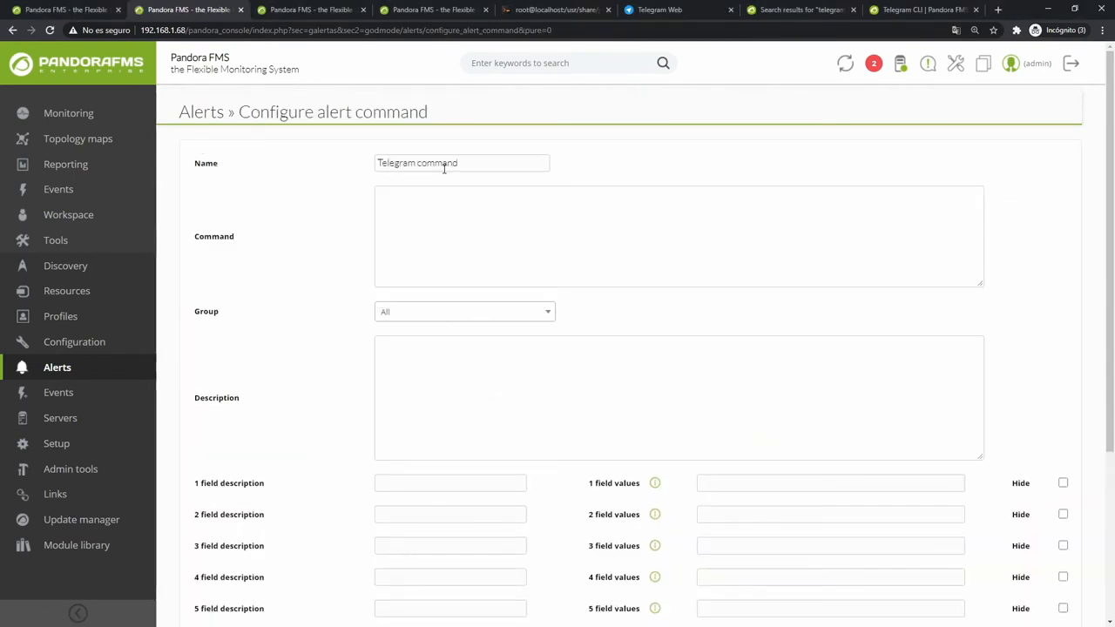
Set the command to: python3 /usr/share/pandora_server/util/plugin/pandora-telegram-cli.py -t "_field1_" -c "_field2_" -m "_field3_".
click(426, 227)
text(python3 /usr/share/pandora_server)
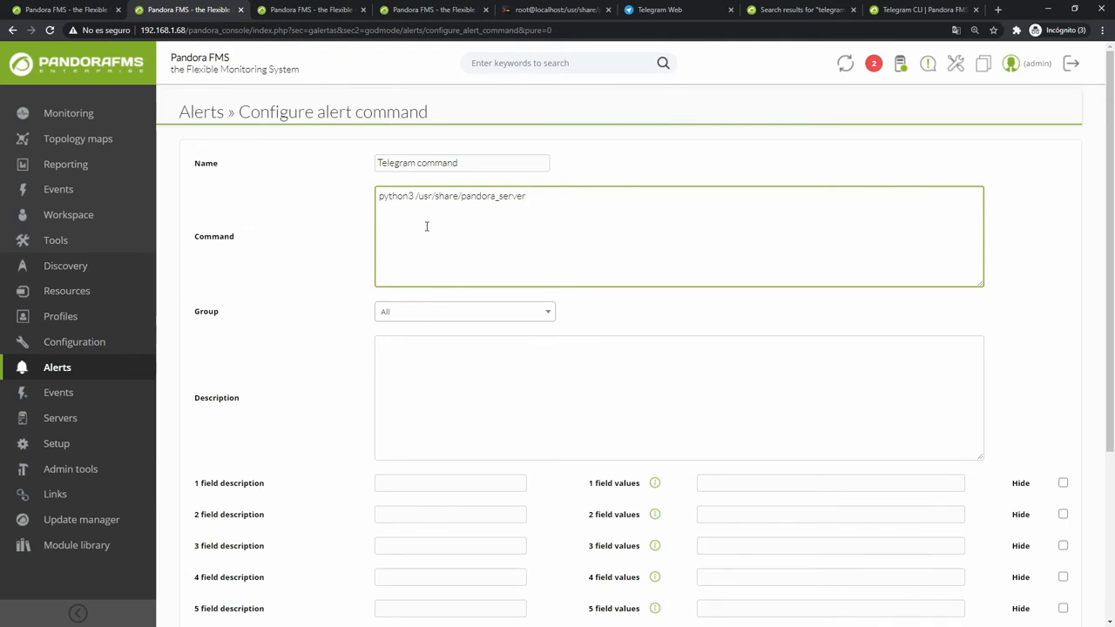
text(/util/p)
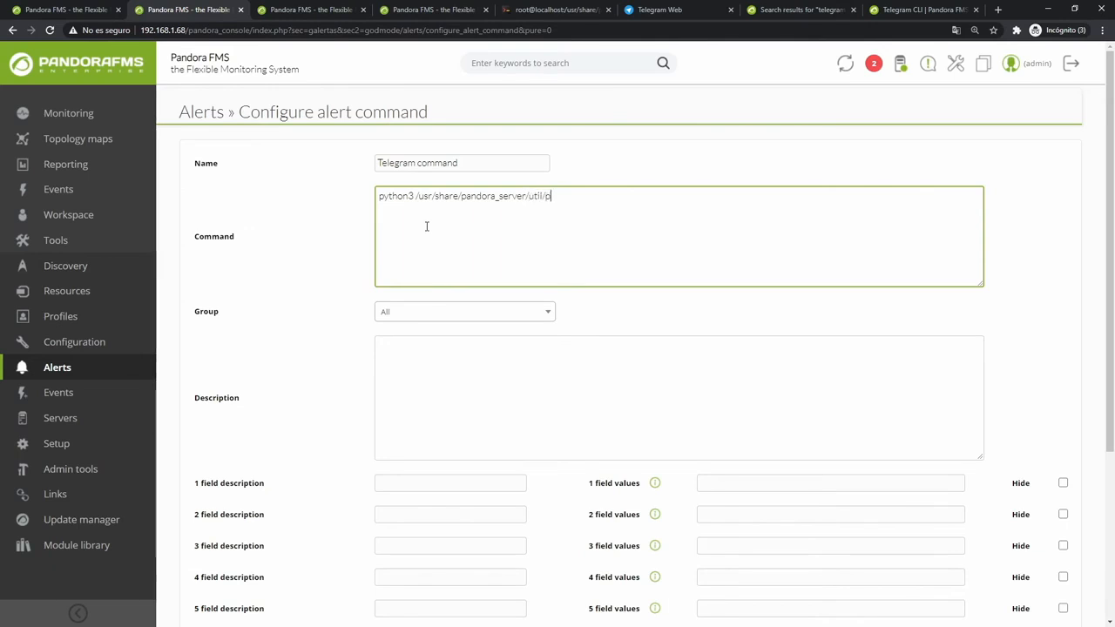
text(lugin/pandora-)
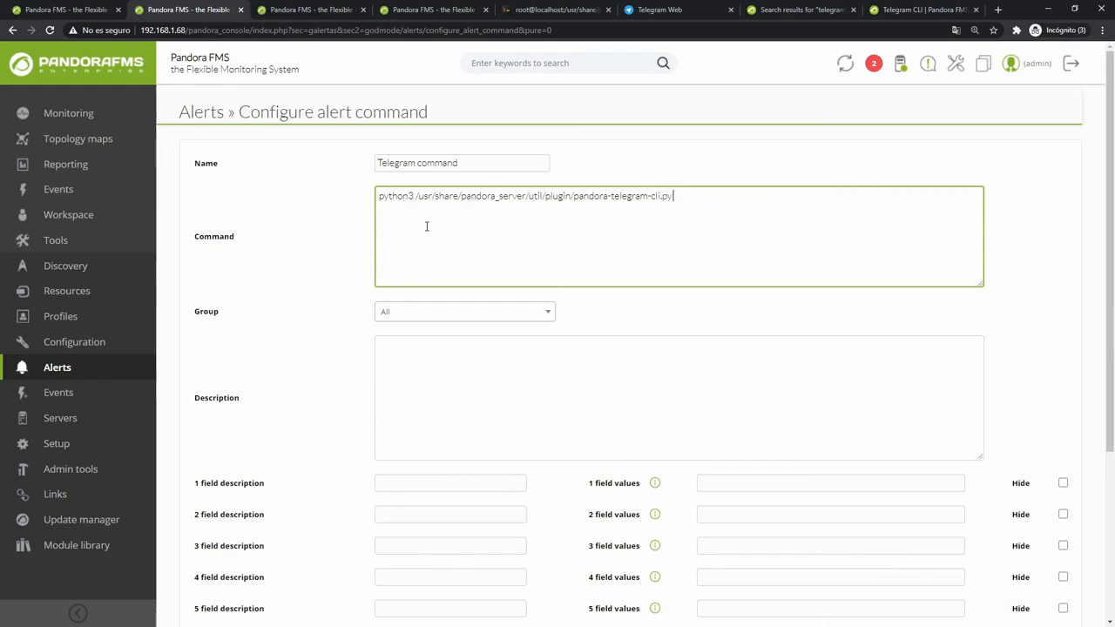
text(telegram-cli.py -t '_field1_")
key(shift+Left)
key(shift+Left)
key(shift+Left)
key(shift+Left)
key(shift+Left)
key(shift+Left)
key(shift+Left)
key(shift+Left)
key(Right)
text(-c)
key(ctrl+v)
key(Left)
key(Left)
key(Left)
key(End)
text(-m)
key(ctrl+v)
key(Left)
key(Left)
key(Left)
key(Delete)
text(3)
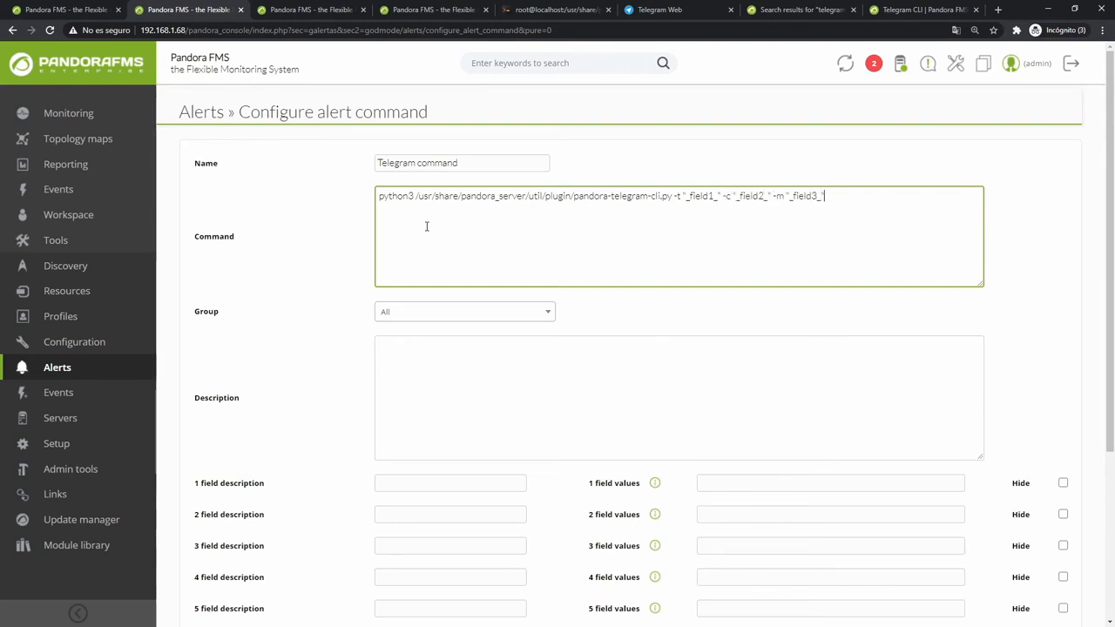
Keep the command's group as All and describe fields 1 to 3 as API Token, Chat ID and Message.
click(476, 325)
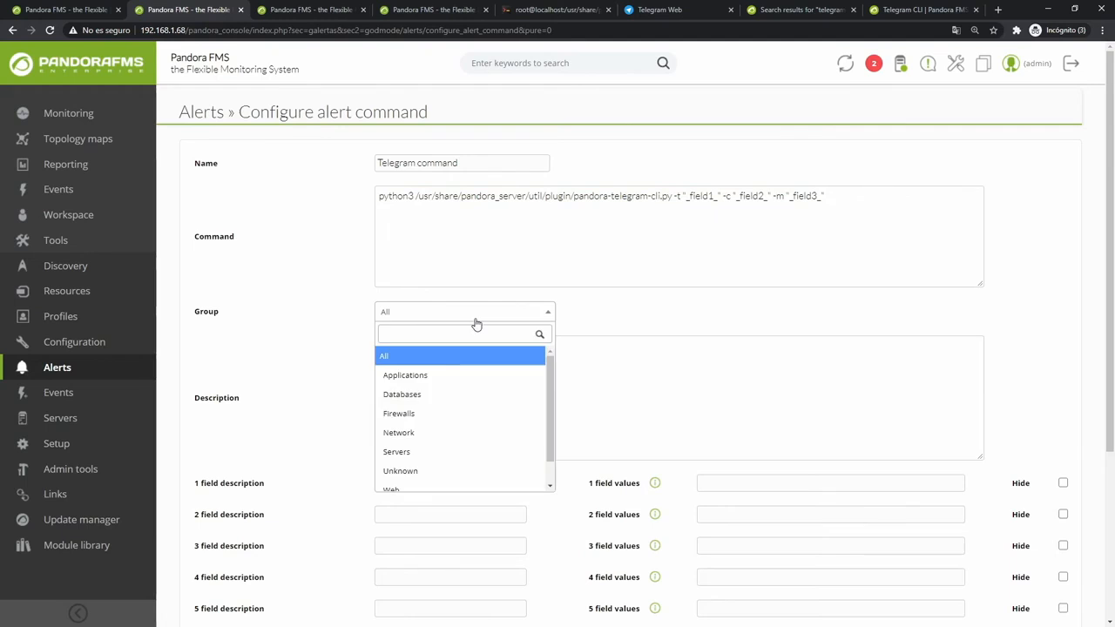
click(420, 357)
click(443, 398)
scroll(401, 399, down, 1)
click(388, 372)
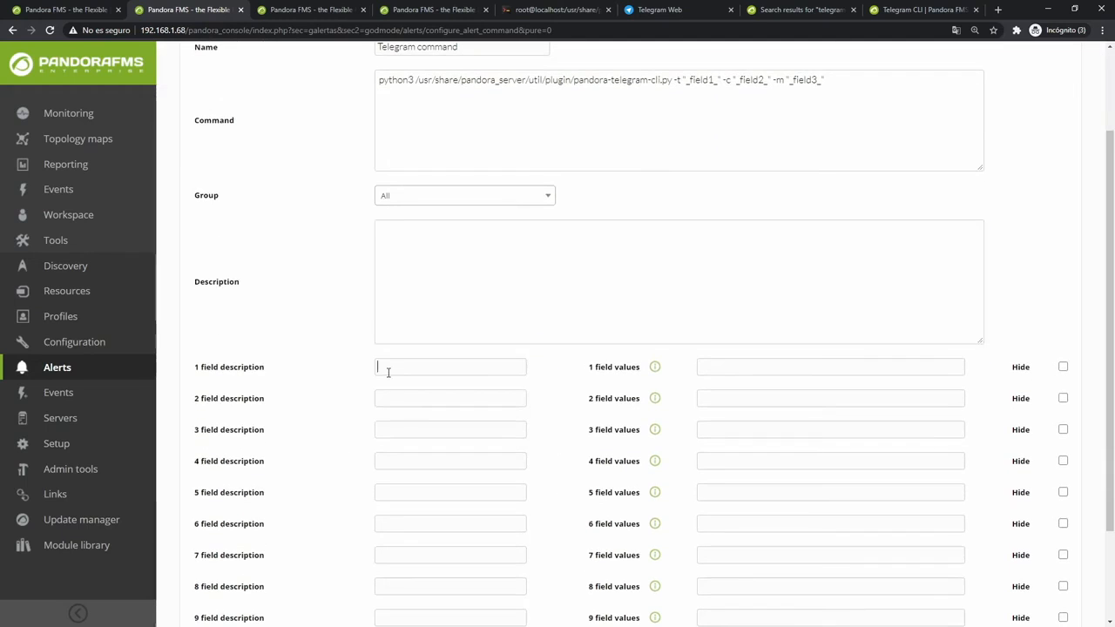
text(API Token)
click(394, 400)
text(Chat ID)
click(429, 431)
text(Message)
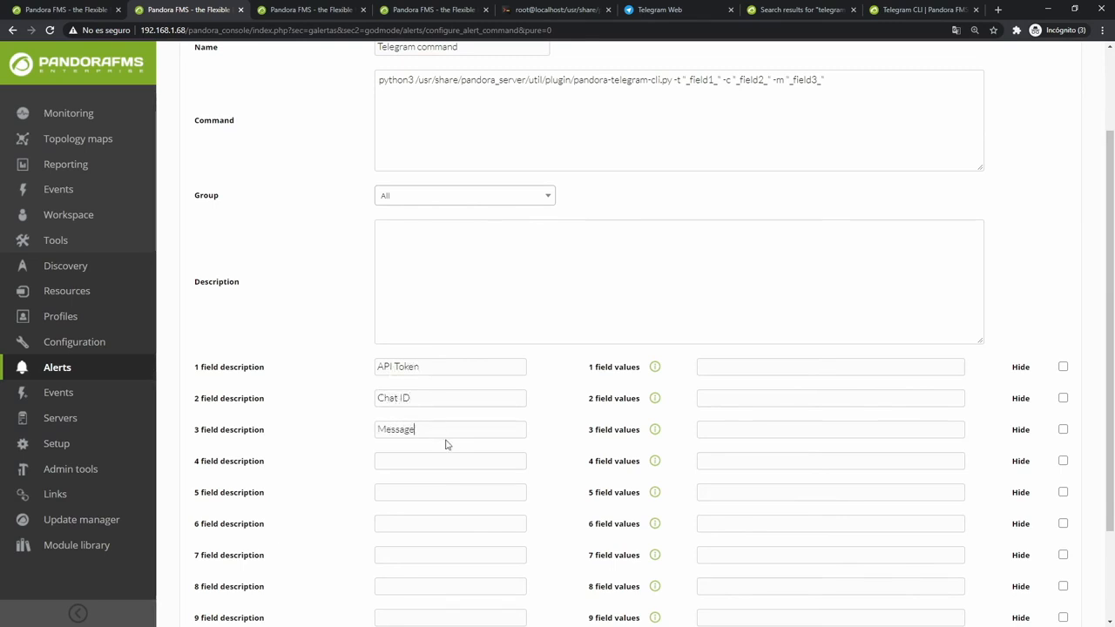
Copy the bot's API token from the test command in the terminal into the value of field 1.
click(527, 13)
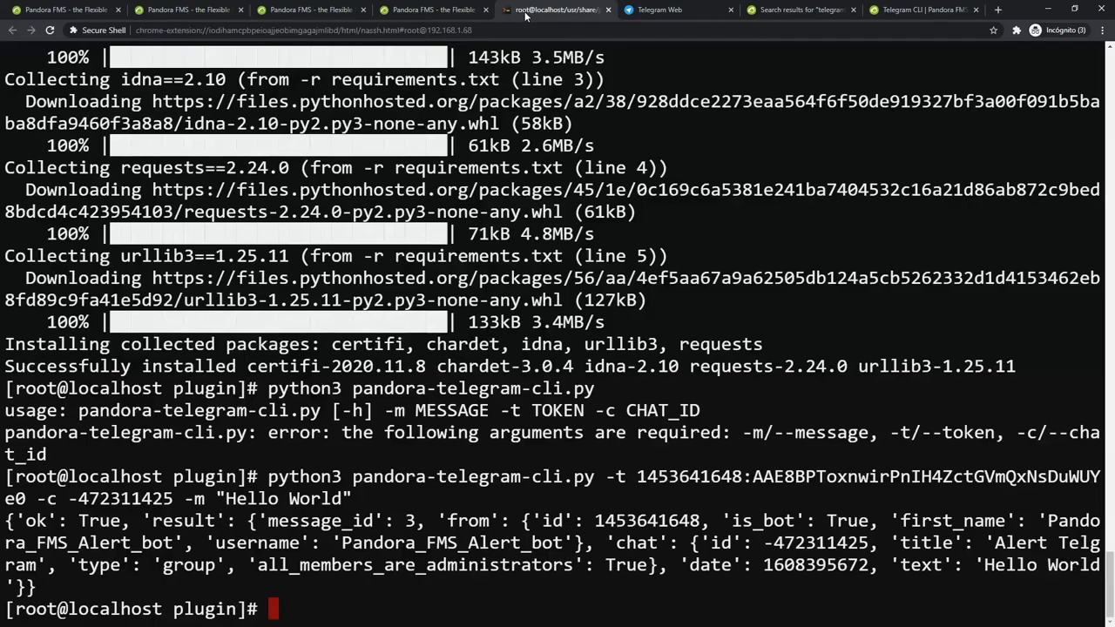
drag(638, 476, 26, 498)
key(ctrl+c)
click(215, 6)
right_click(726, 366)
click(766, 452)
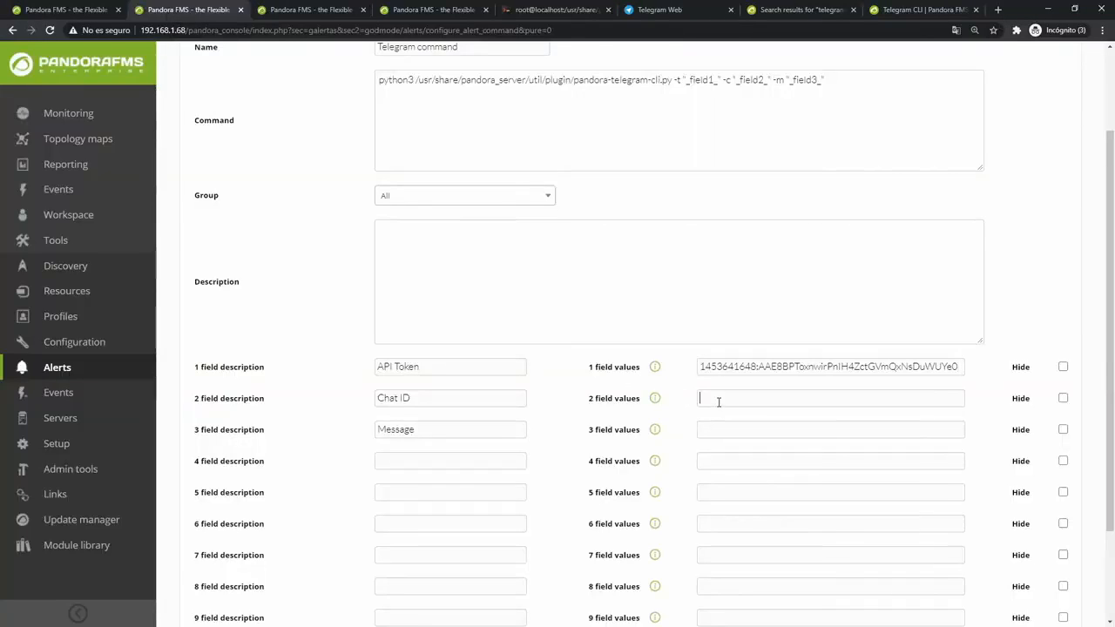
Copy the group's chat ID from the test command in the terminal into the value of field 2.
click(527, 13)
drag(69, 498, 173, 498)
key(ctrl+c)
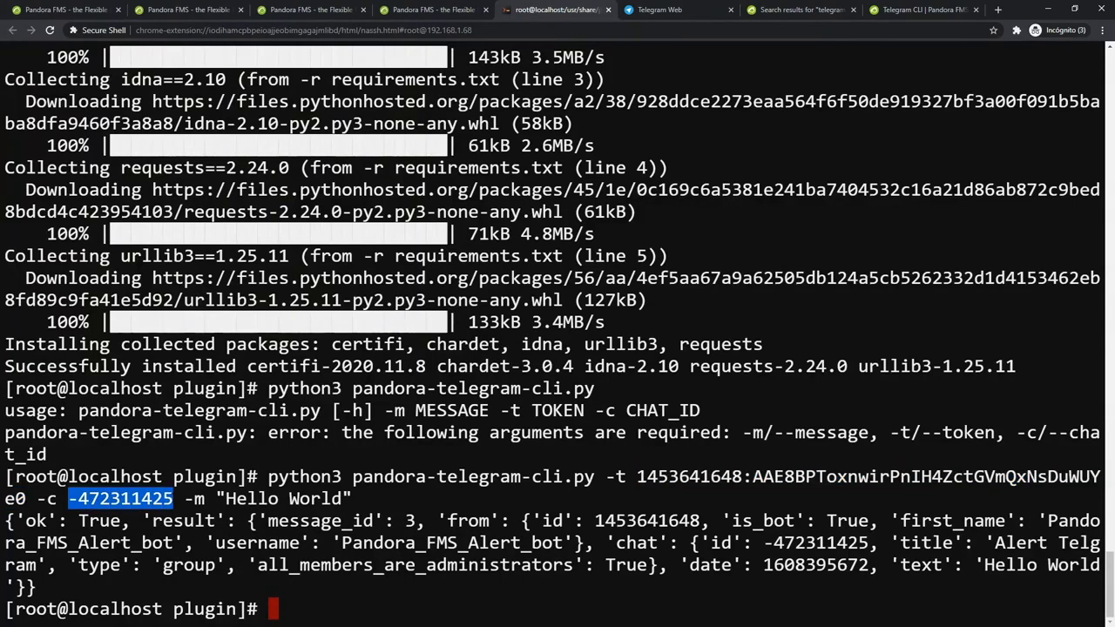
click(139, 13)
right_click(733, 400)
click(768, 454)
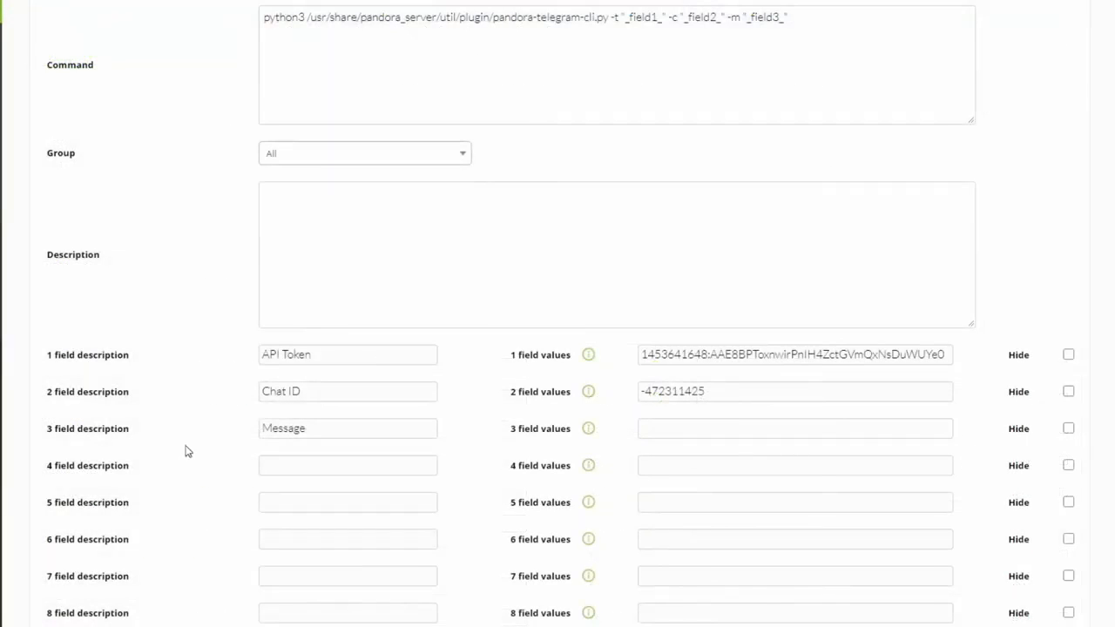
Review the command line and the API Token and Chat ID values, and create the alert command.
scroll(706, 378, up, 1)
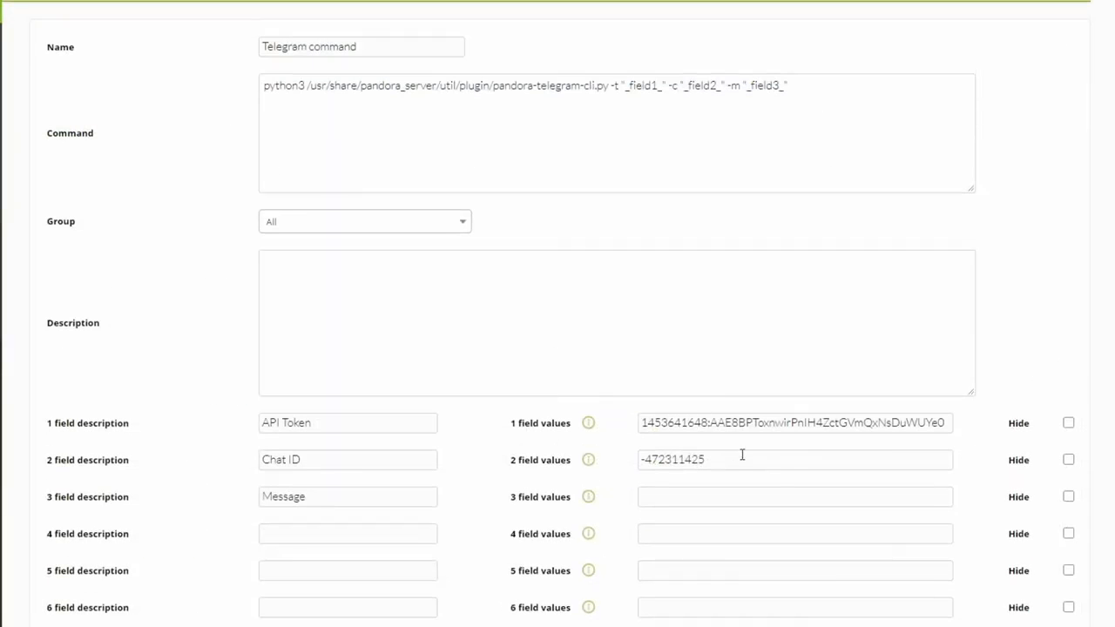
drag(701, 464, 620, 479)
triple_click(920, 423)
click(645, 462)
drag(263, 88, 789, 89)
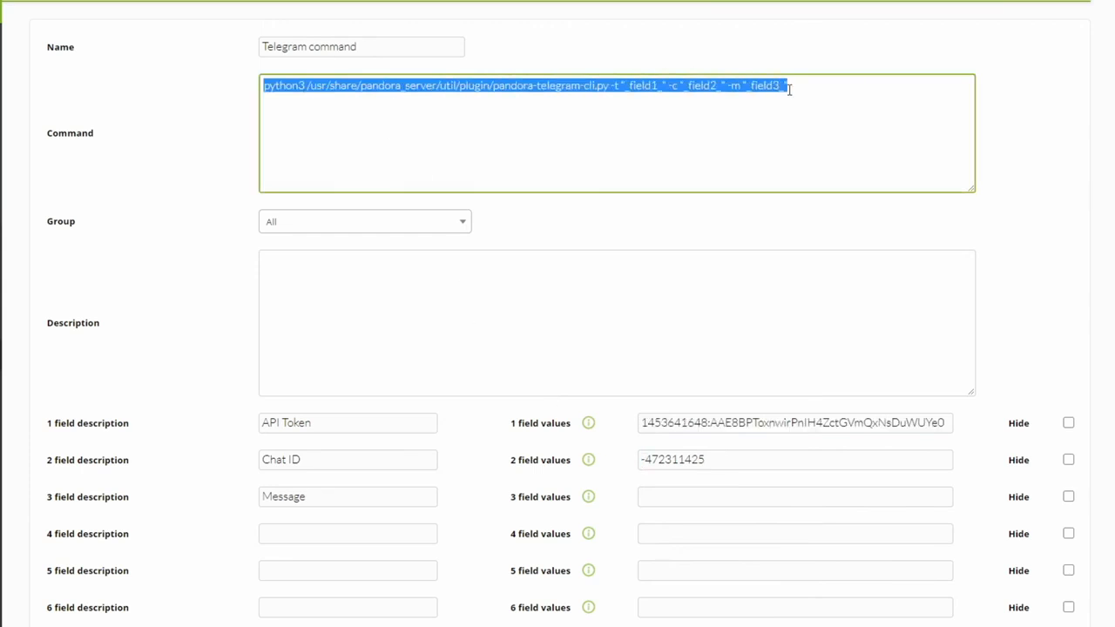
click(689, 127)
scroll(696, 453, down, 3)
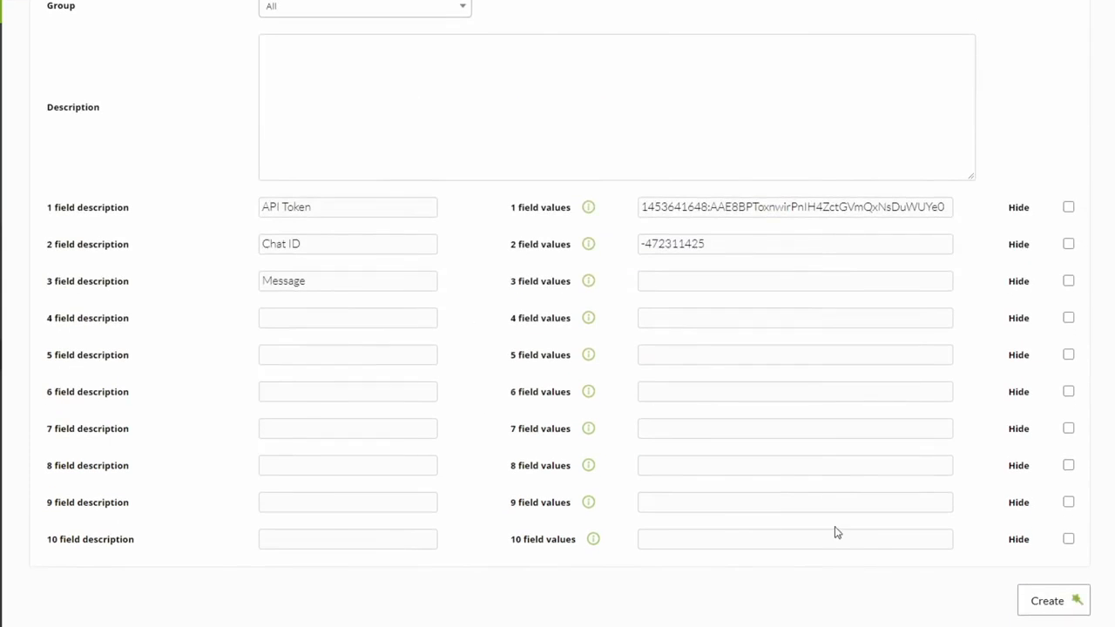
click(1046, 601)
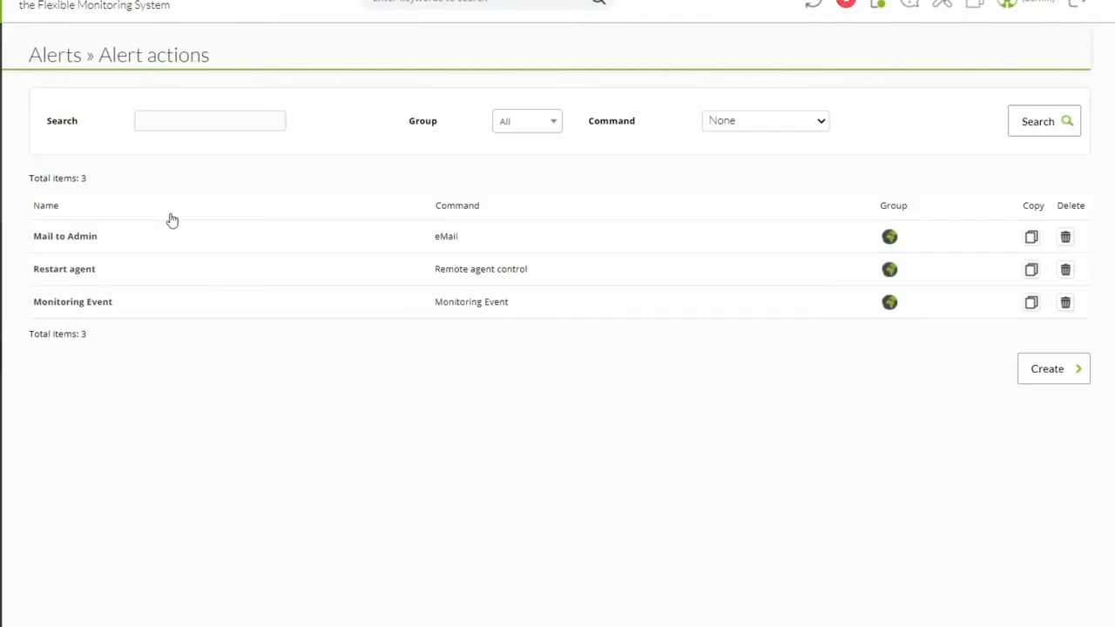
Start a new alert action named "Telegram Action" for group All, using the Telegram command.
click(1015, 371)
click(295, 118)
text(Telegram Action)
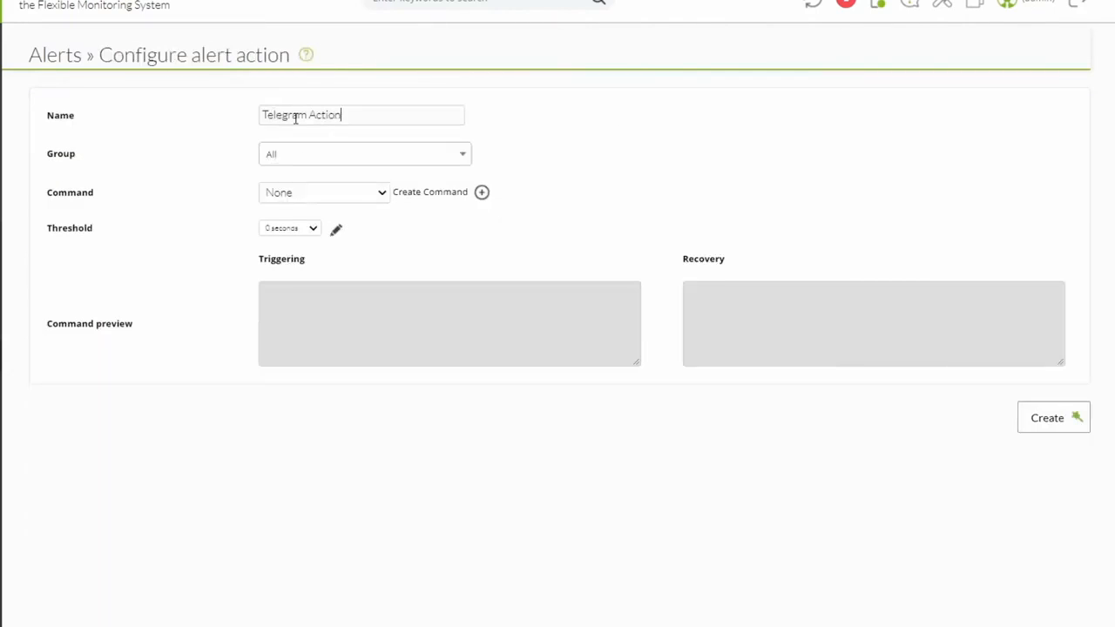
click(311, 158)
click(331, 156)
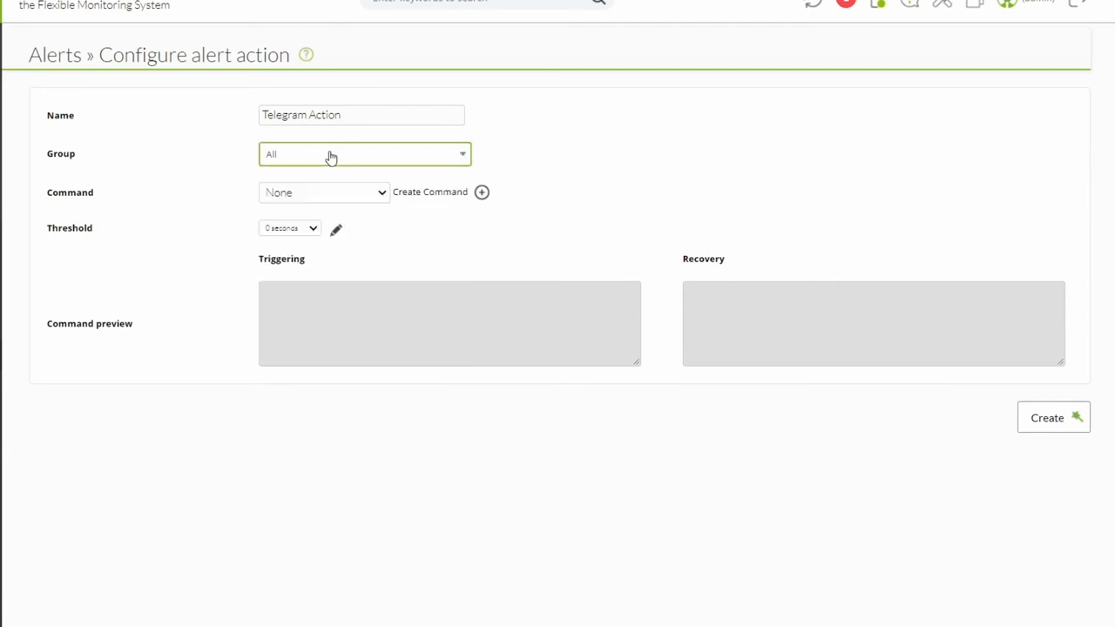
click(305, 200)
click(301, 381)
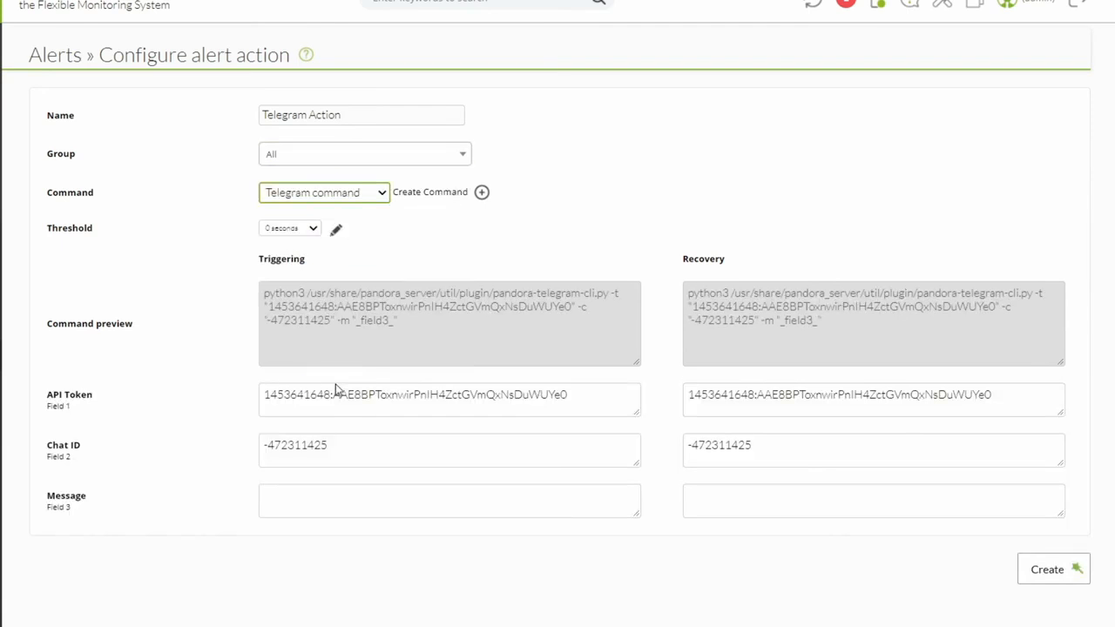
Set the triggering message to "Alert from agent _agent_ on module _module_".
click(287, 489)
text(Alert)
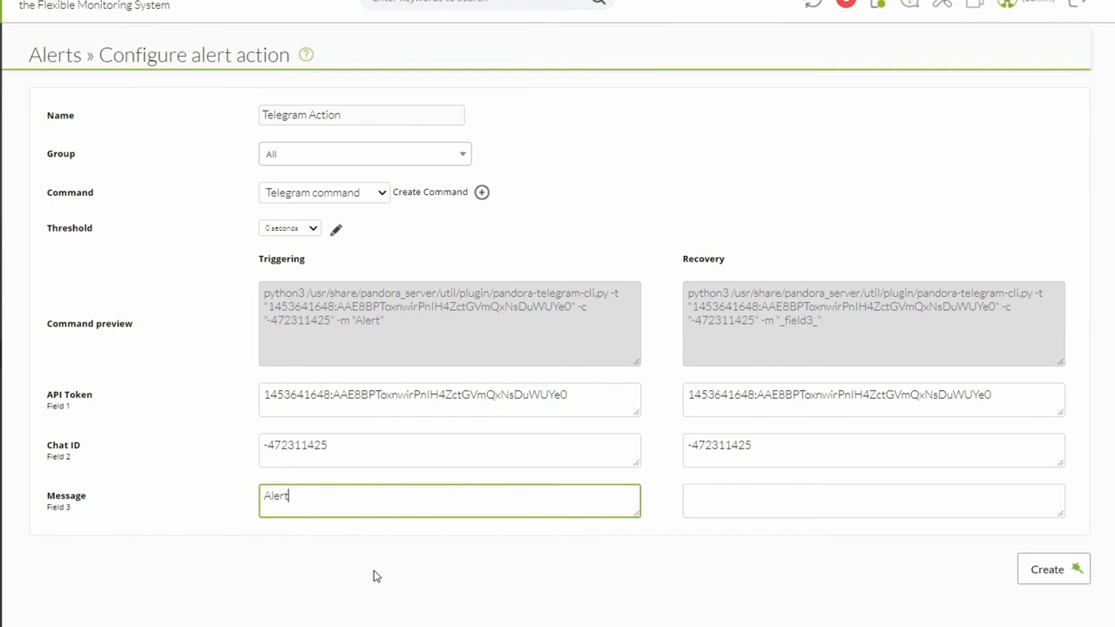
text( from agent)
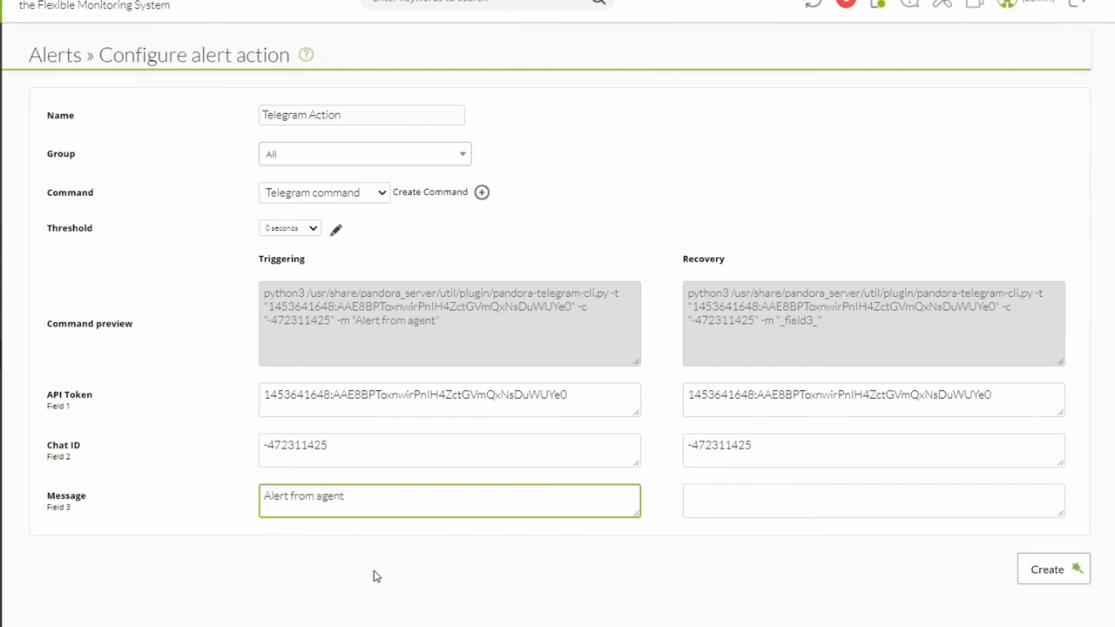
text( _agent_ on module _module_)
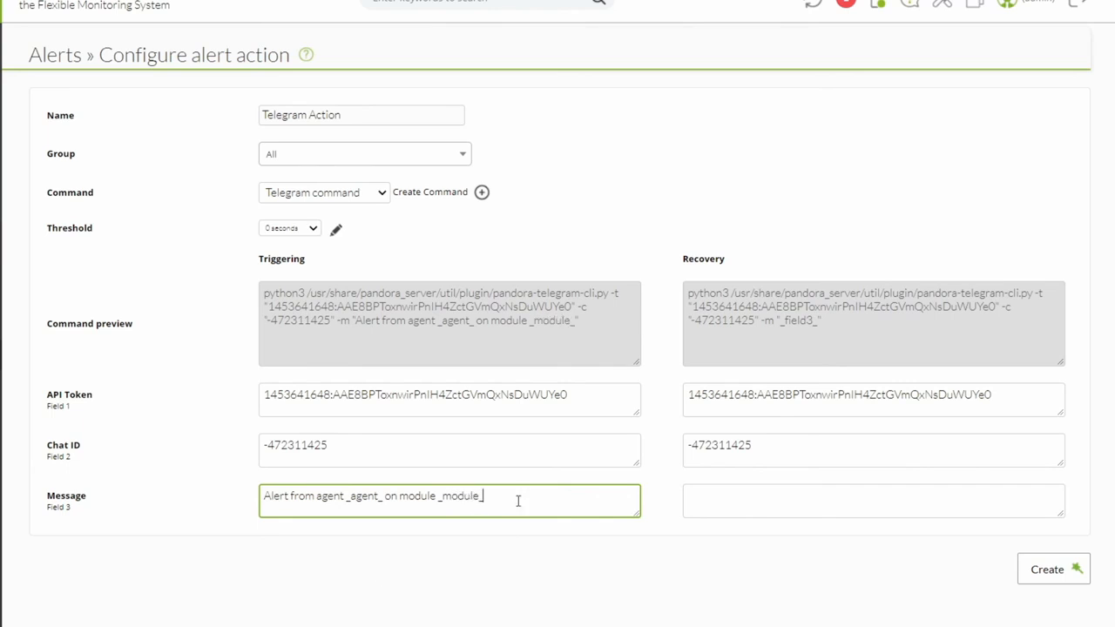
Reuse the triggering text as the recovery message, reworded to "Recovery alert from agent _agent_ on module _module_", and create the action.
drag(493, 498, 241, 506)
key(ctrl+c)
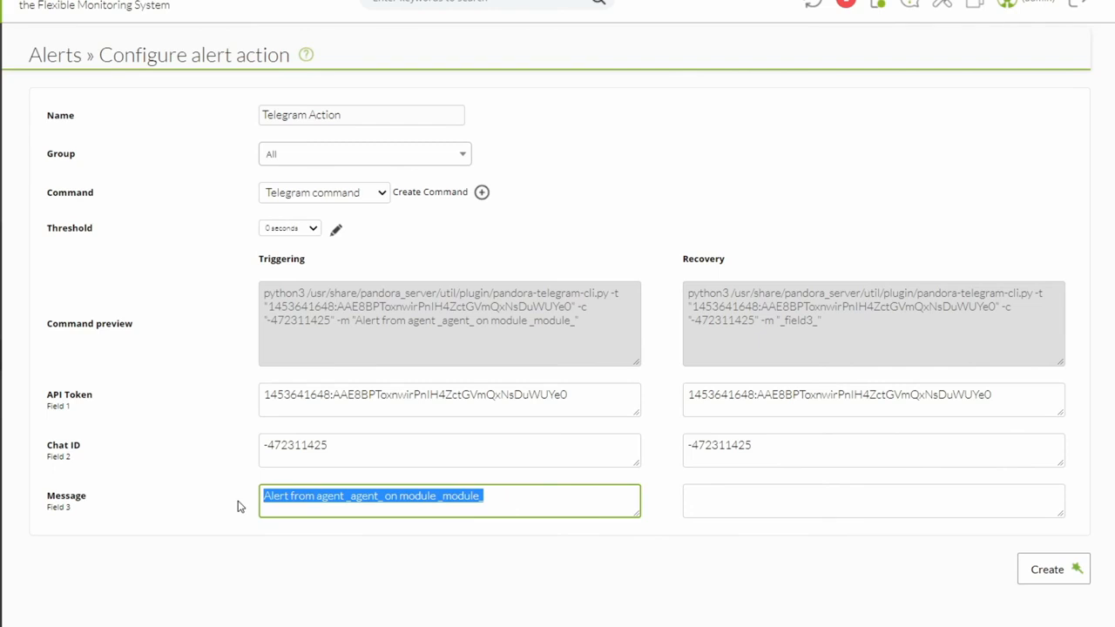
click(733, 515)
key(ctrl+v)
drag(694, 497, 664, 504)
text(Recovery a)
click(1042, 578)
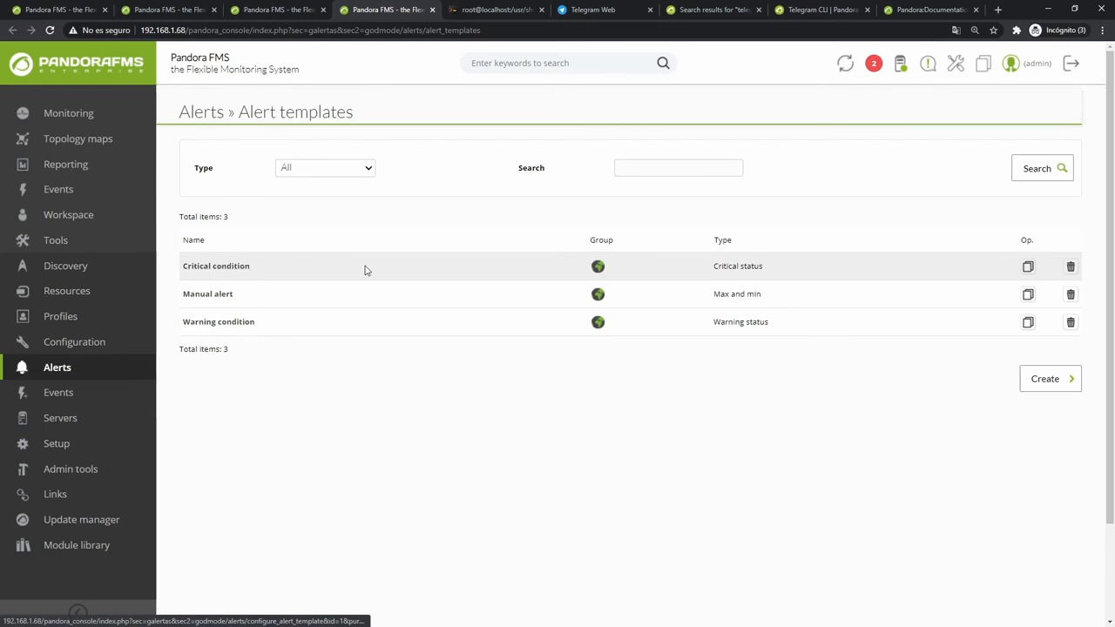
Open the Server_Madrid agent from the agent list and go to its alert configuration.
click(120, 87)
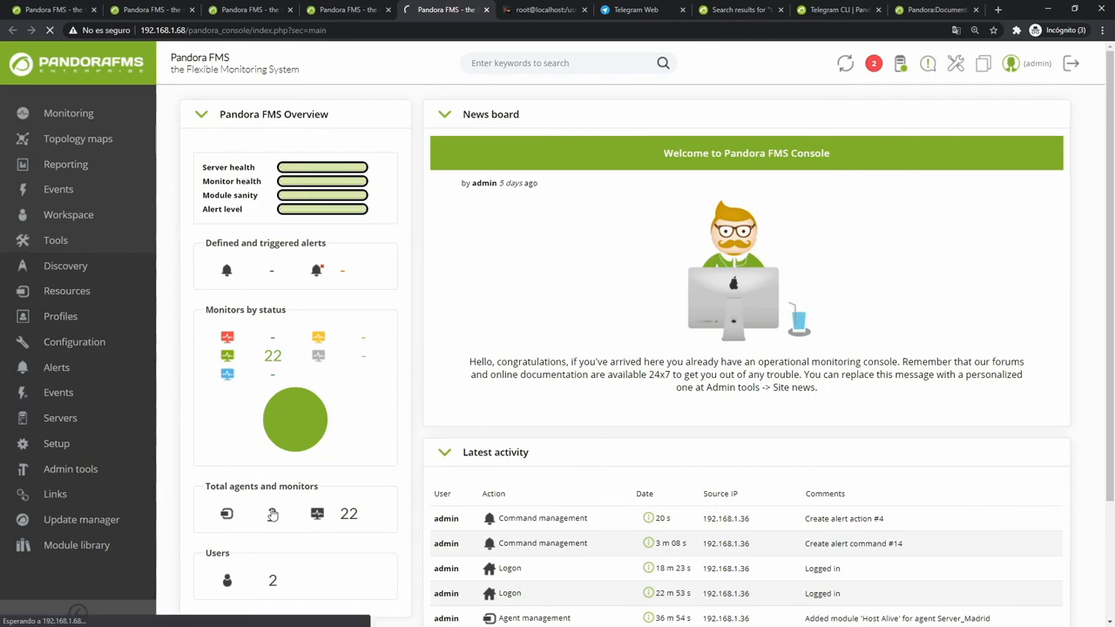
click(273, 514)
click(198, 270)
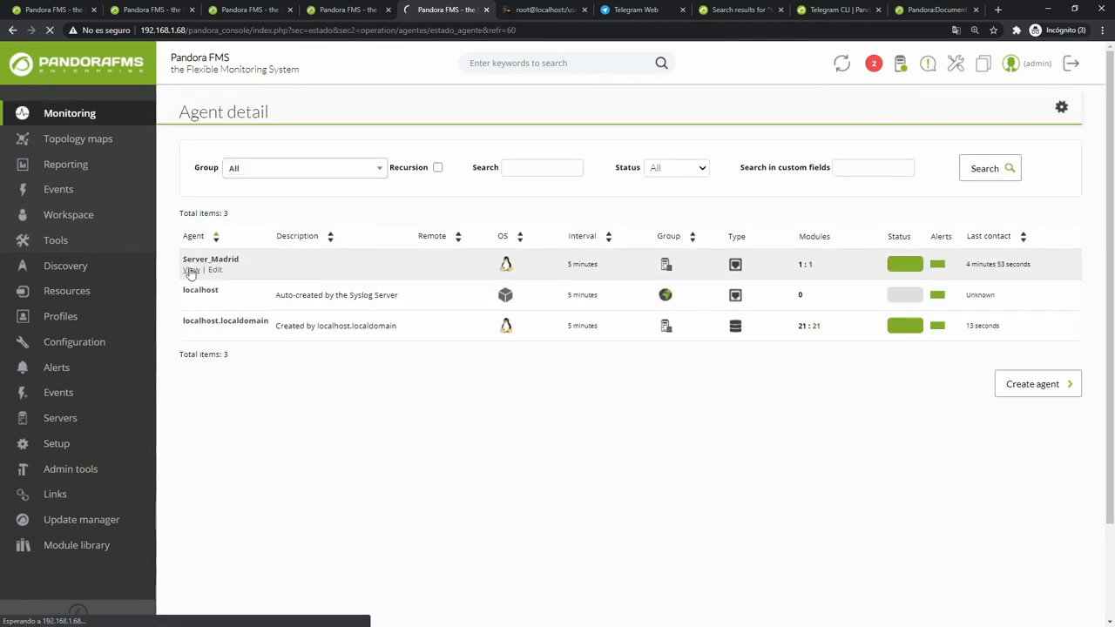
scroll(597, 479, down, 3)
scroll(297, 484, up, 3)
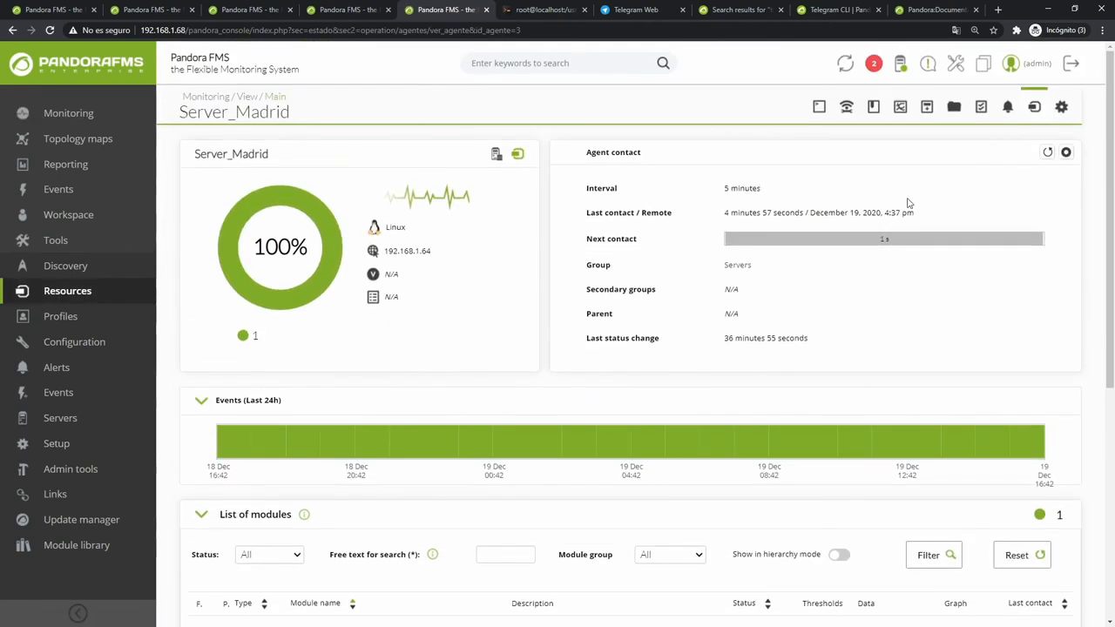
click(981, 108)
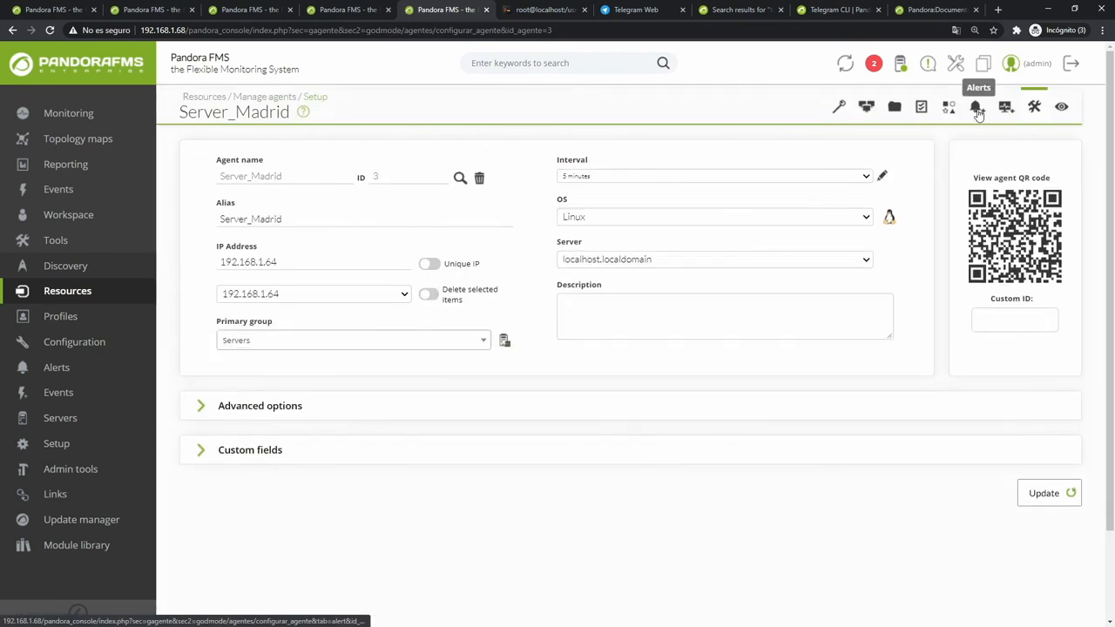
click(977, 107)
Add an alert on the Host Alive module with the Telegram Action and the Critical condition template.
click(424, 305)
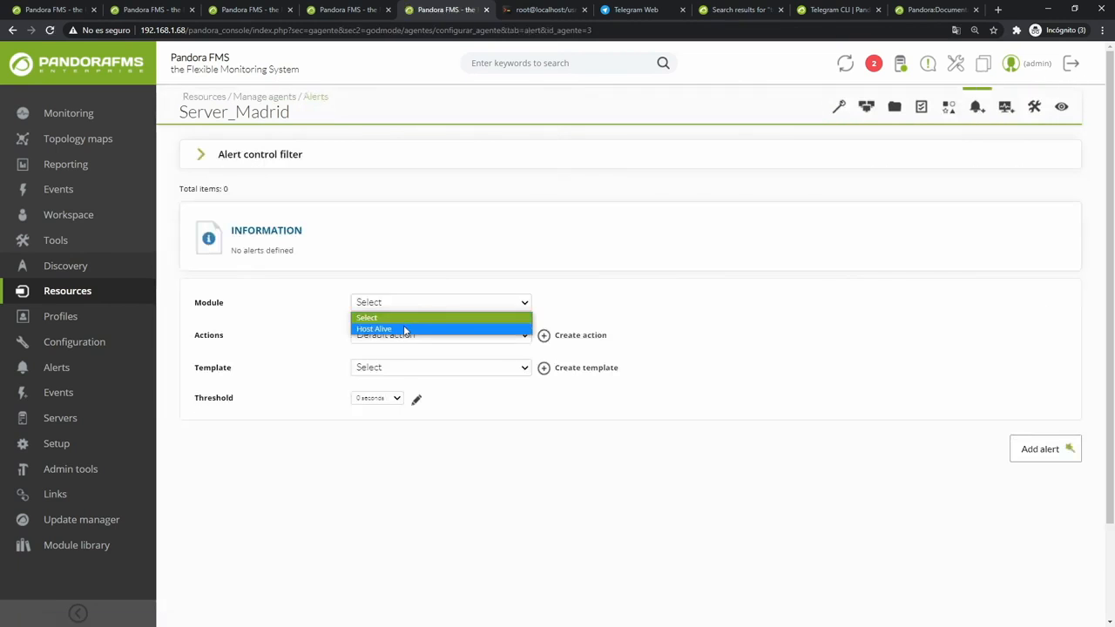
click(398, 328)
click(400, 335)
click(415, 393)
click(406, 370)
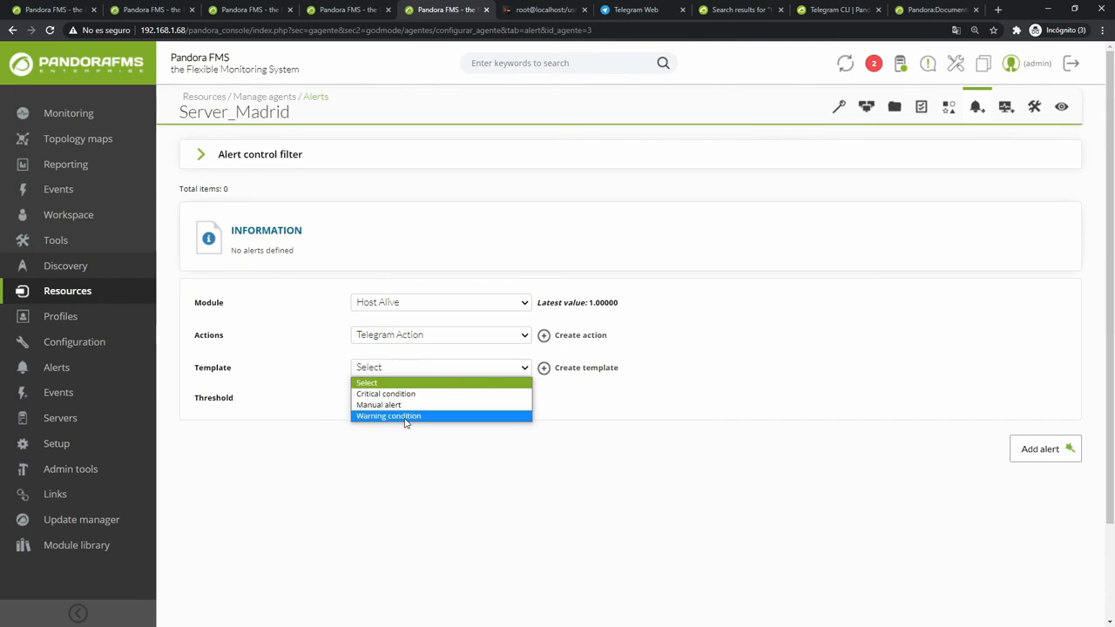
click(386, 394)
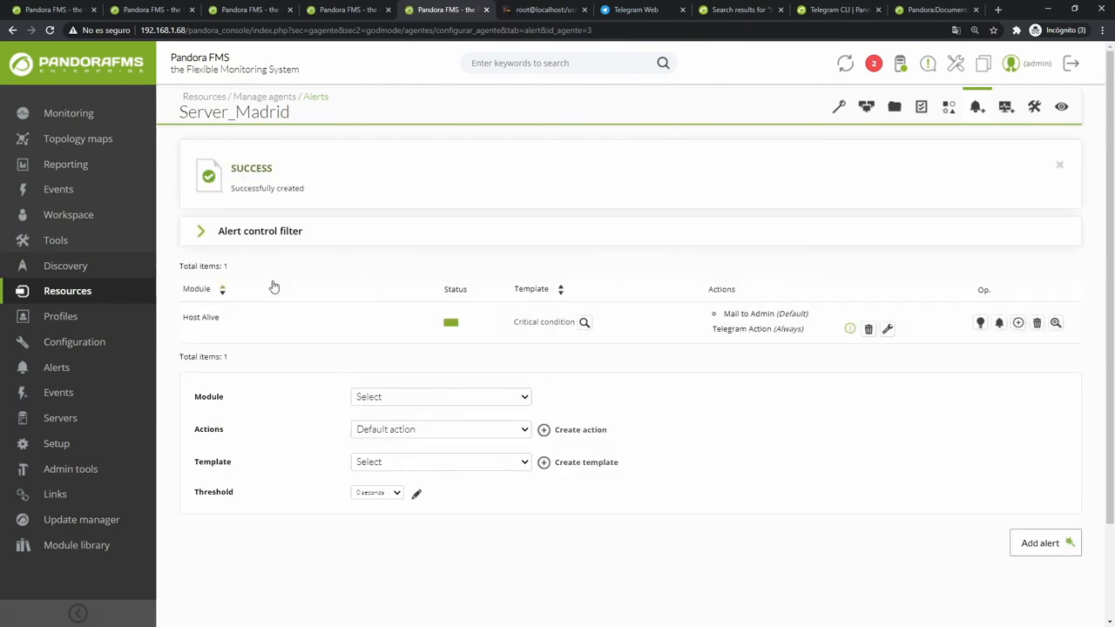
Insert the data value 0 manually for the Host Alive module of Server_Madrid.
mouse_move(104, 302)
click(197, 342)
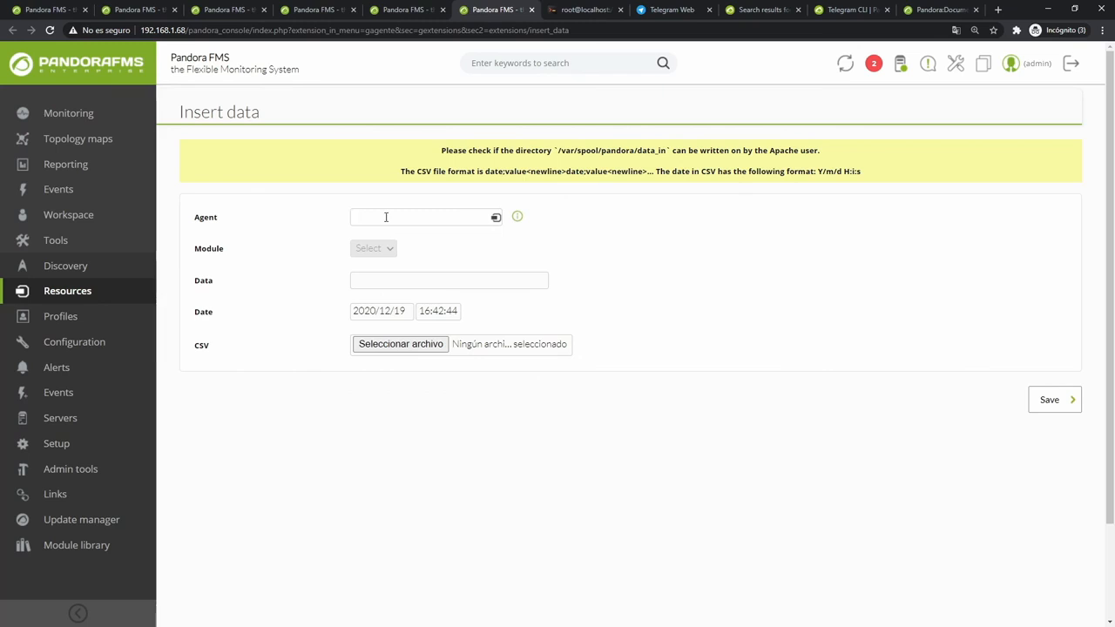
click(383, 230)
click(383, 248)
click(373, 274)
click(388, 280)
text(5)
click(1050, 399)
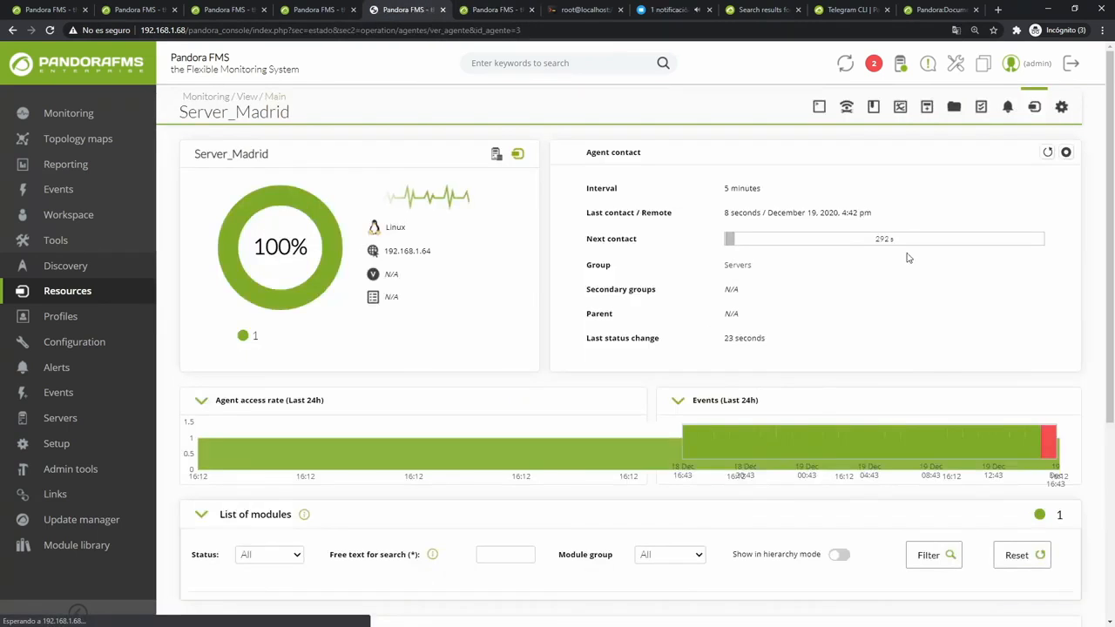
Check the Host Alive module and its alert in the Server_Madrid view, and look for the alert message in Telegram Web.
scroll(926, 356, down, 4)
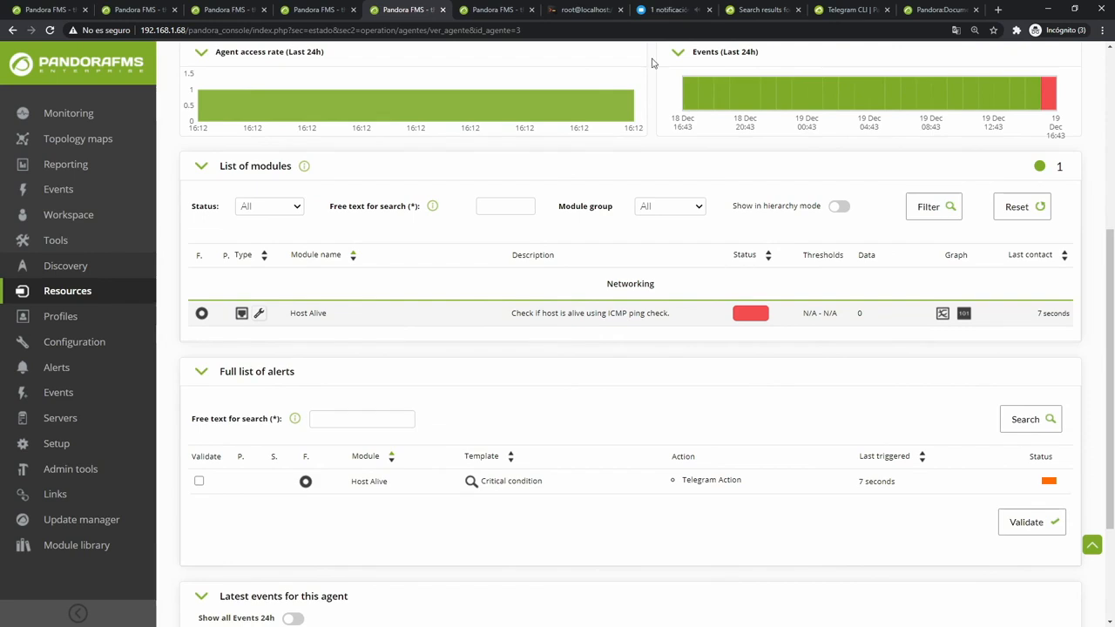
click(666, 10)
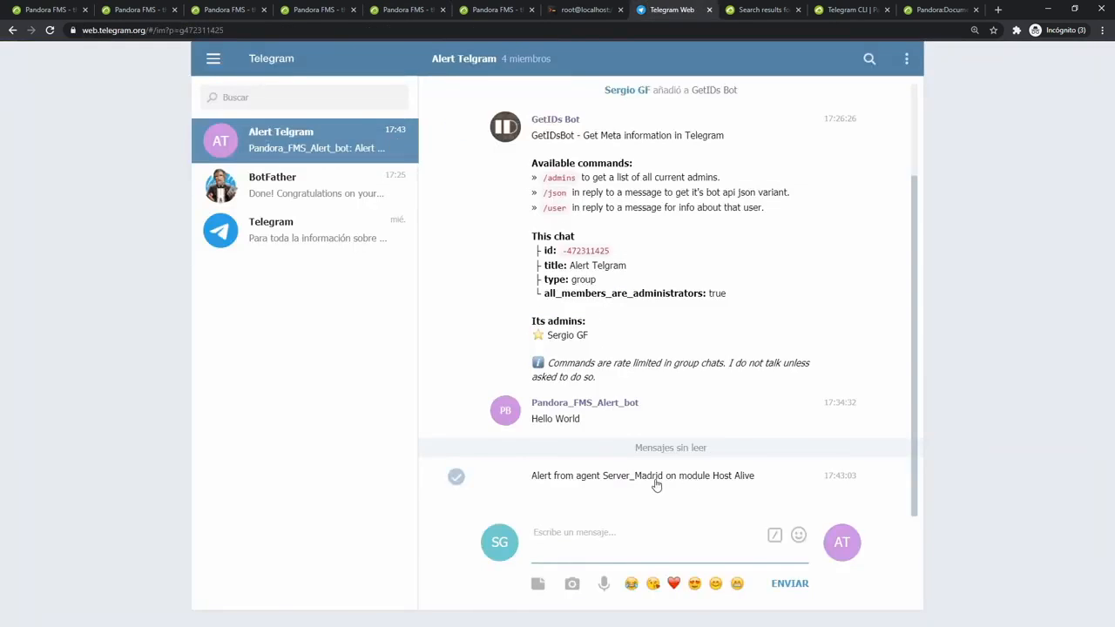
Insert the data value 1 for Server_Madrid's Host Alive module and reload the agent's main view.
click(497, 9)
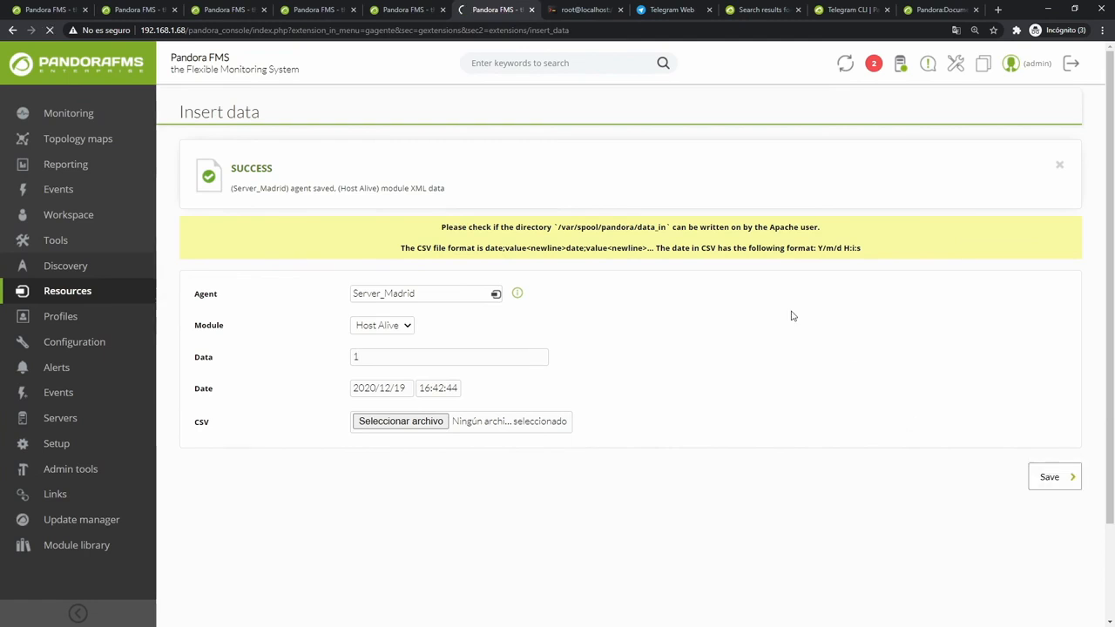
click(424, 9)
scroll(1017, 142, up, 5)
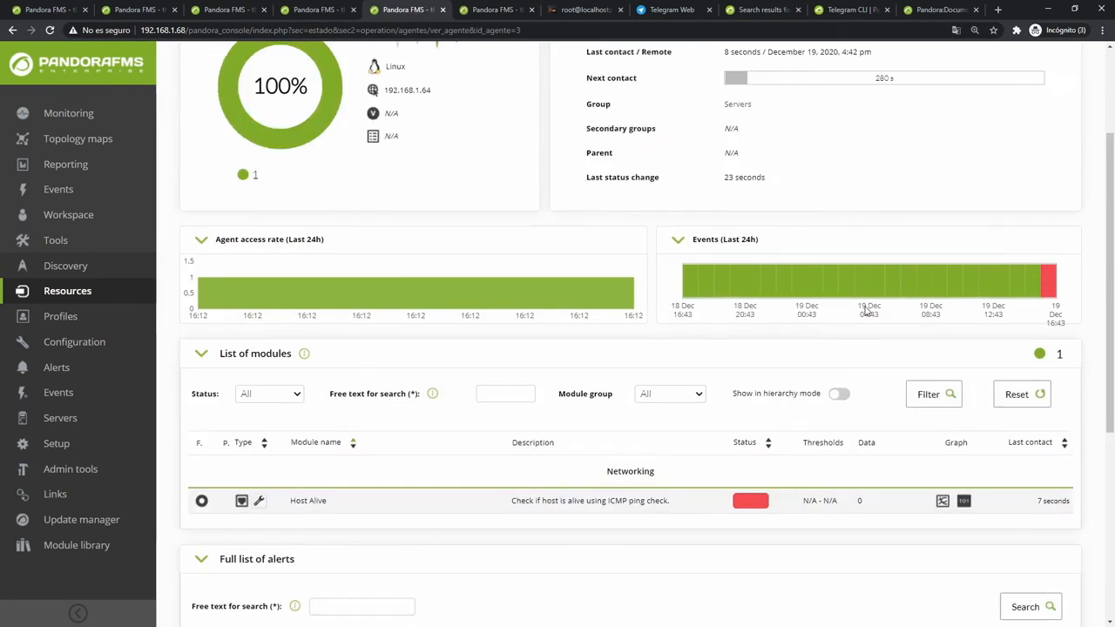
click(1033, 107)
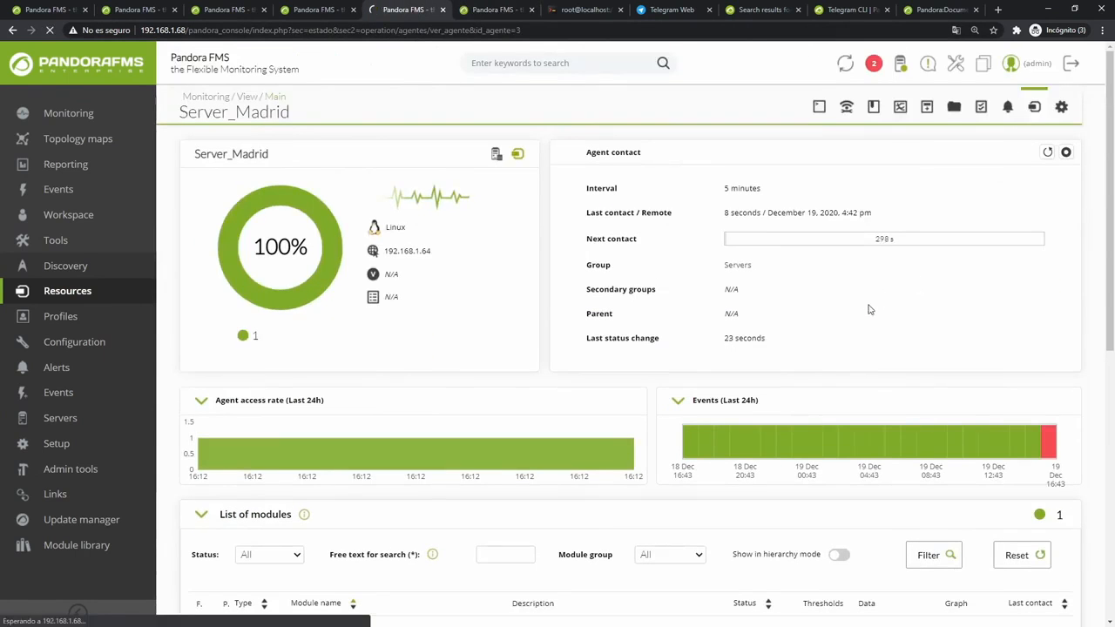
Examine Server_Madrid's module status, alert list and latest events, and check the Alert Telgram group for the recovery message.
scroll(862, 383, down, 3)
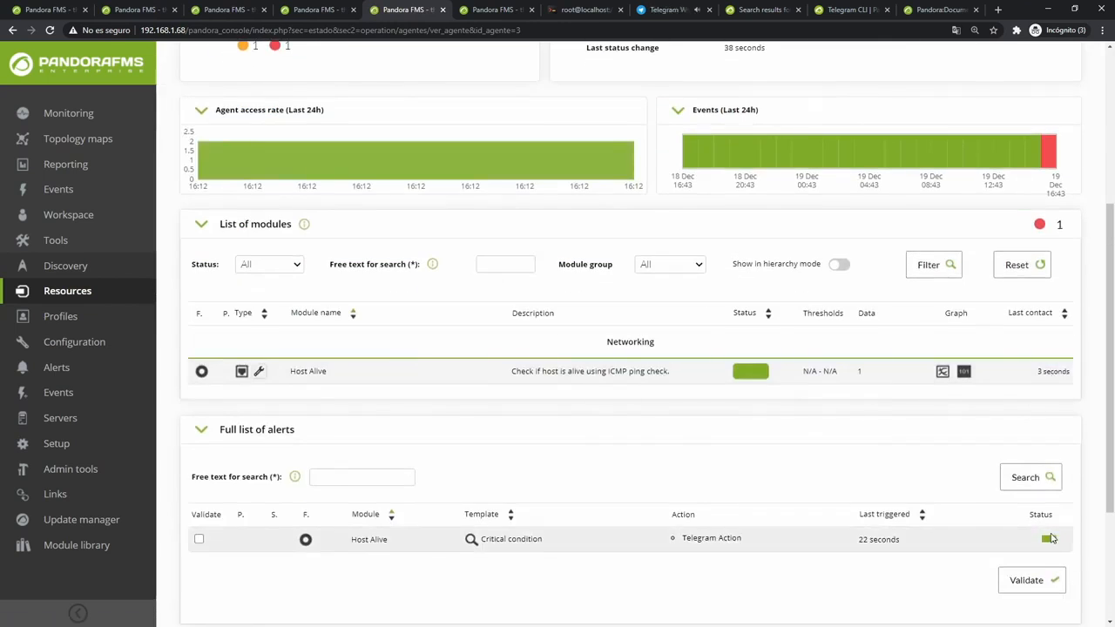
scroll(796, 537, down, 3)
drag(245, 550, 380, 551)
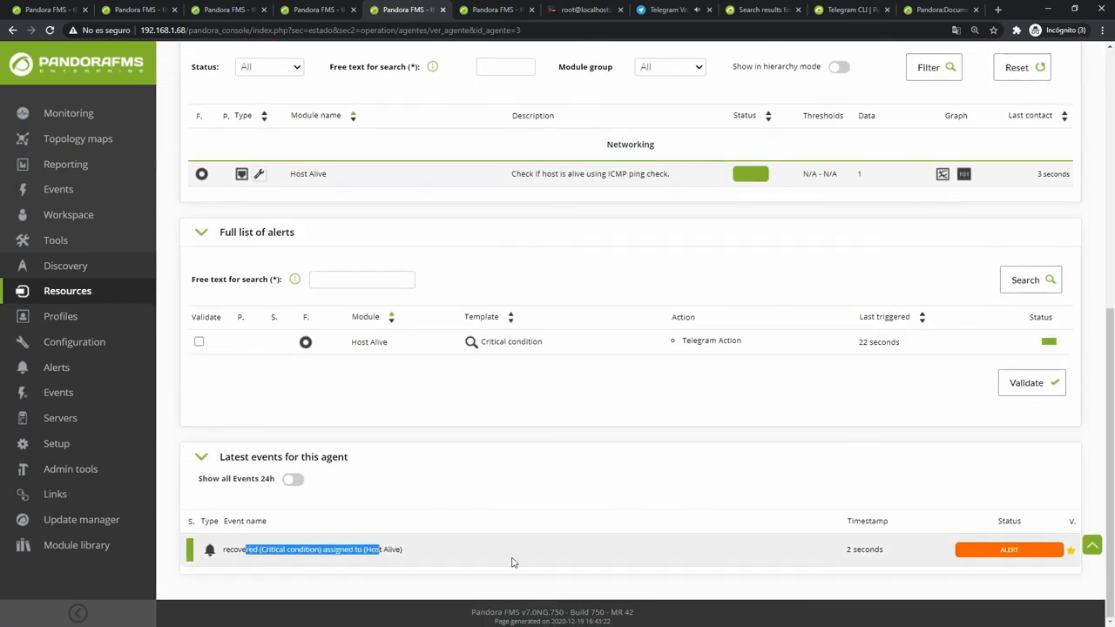
click(526, 549)
scroll(620, 473, up, 5)
click(642, 9)
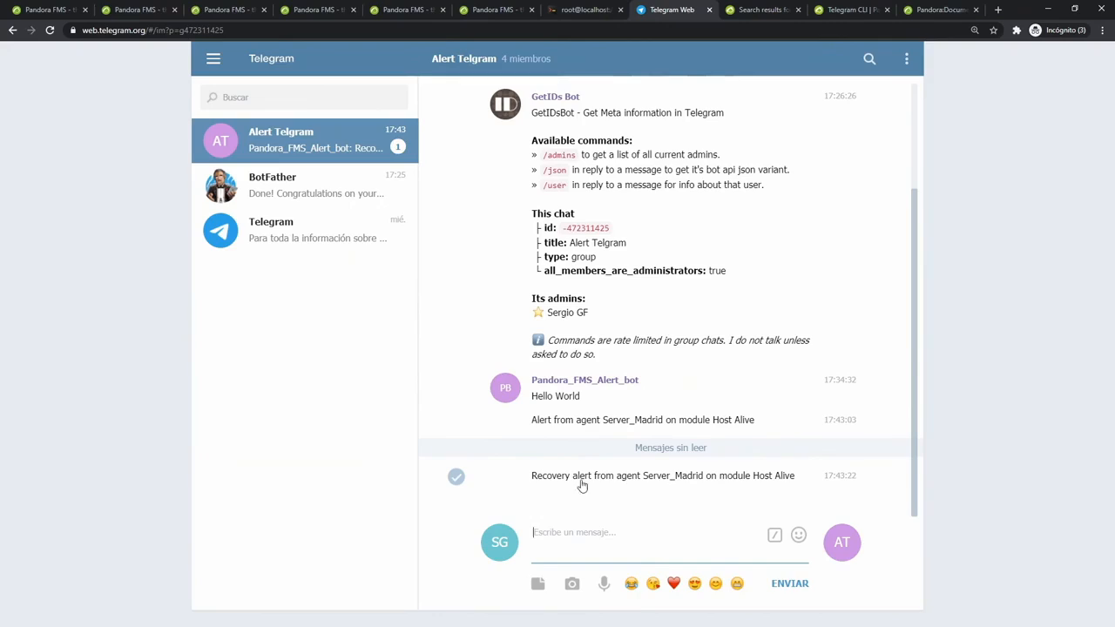